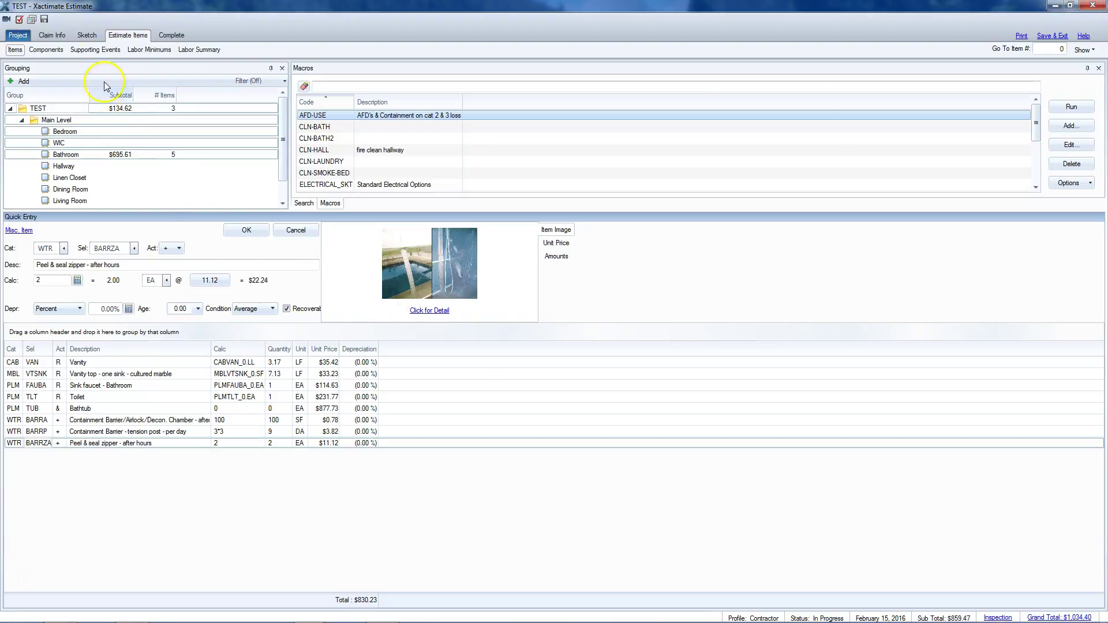
# Switch to the Sketch view showing the Main Level floor plan.
pyautogui.click(86, 36)
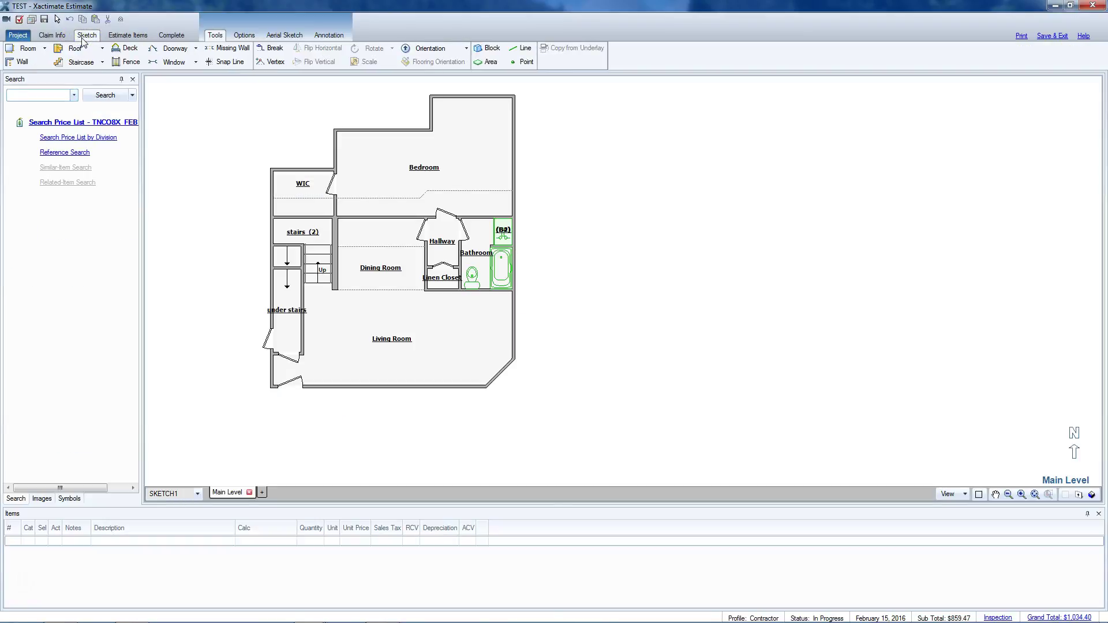
# View the Claim Info Parameters: price list TNCO8X_FEB16_10, 9.75% tax, 10% overhead and profit.
pyautogui.click(17, 36)
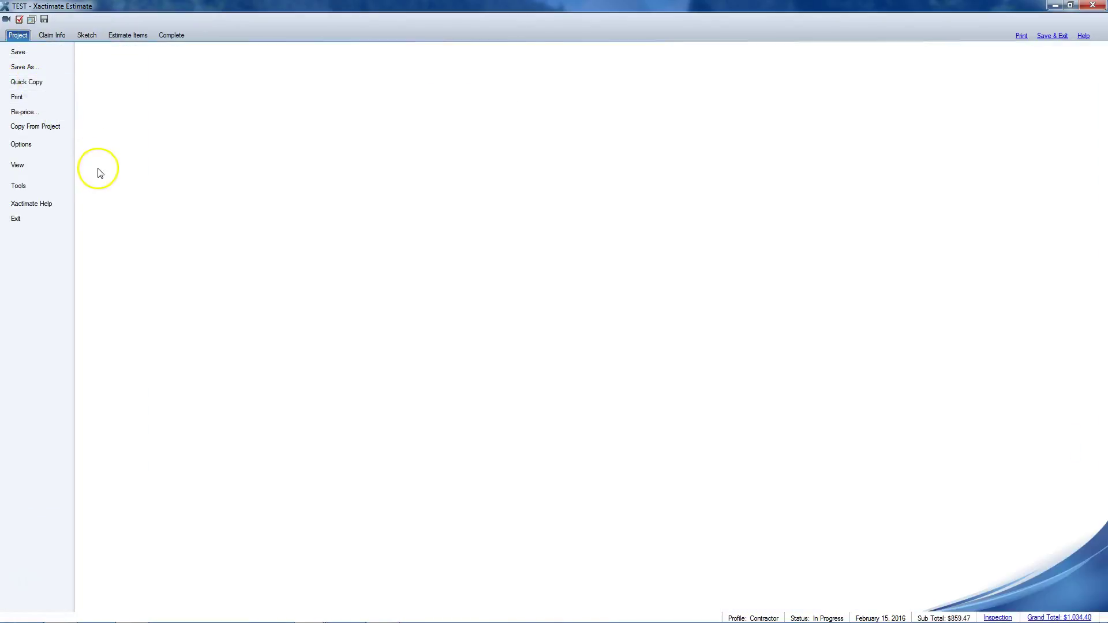
pyautogui.click(50, 35)
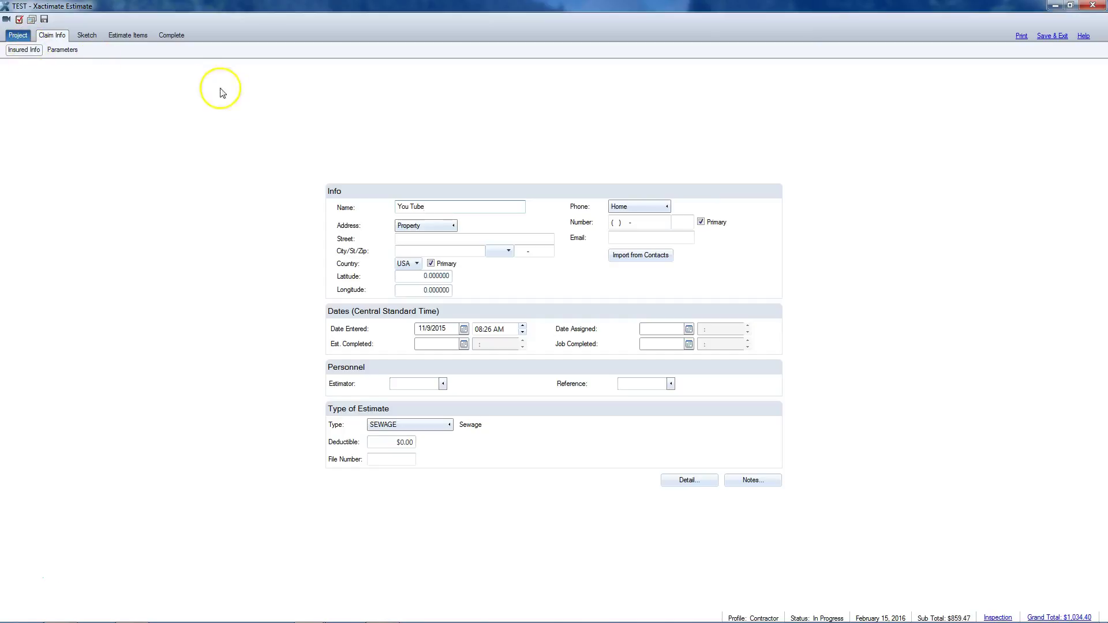
pyautogui.click(65, 50)
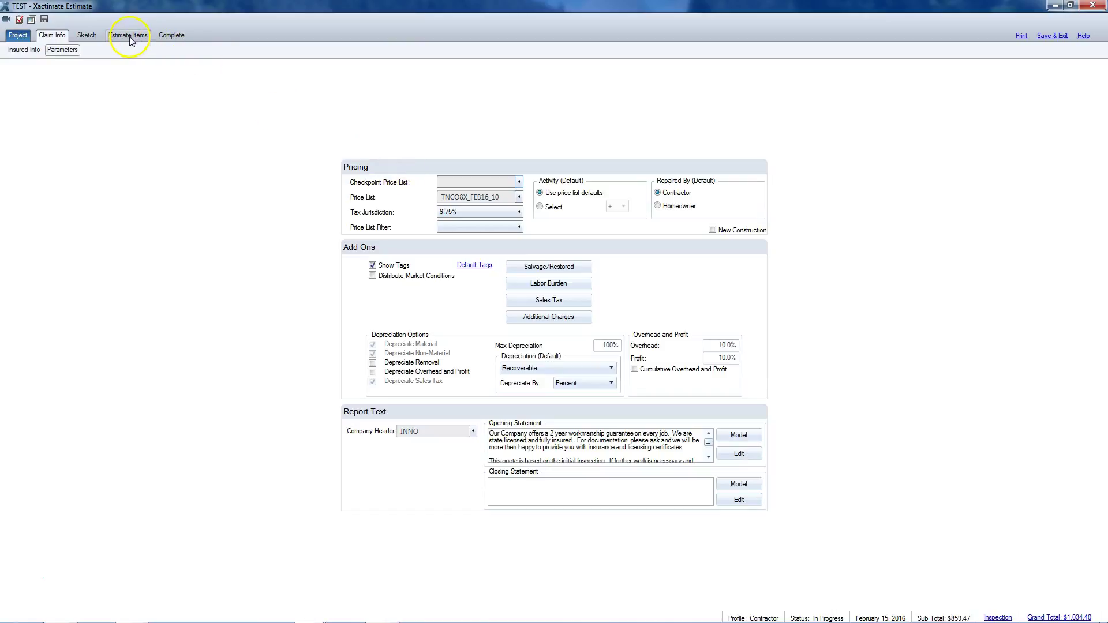
# Return to the Main Level sketch and close the side panels and items list to widen it.
pyautogui.click(87, 36)
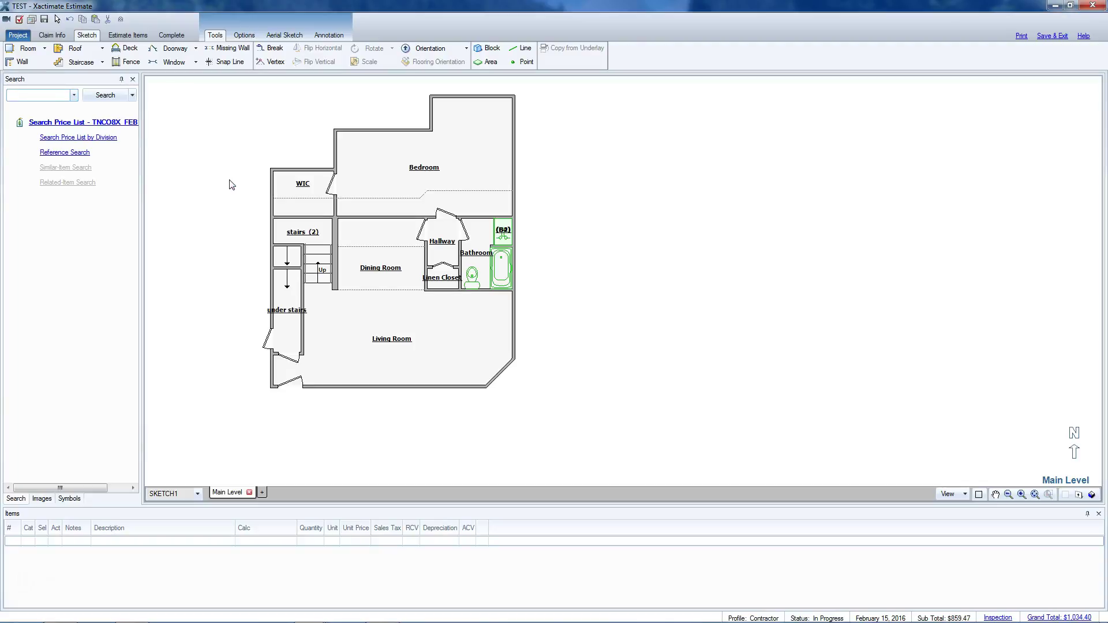
pyautogui.click(229, 180)
pyautogui.click(169, 115)
pyautogui.click(131, 80)
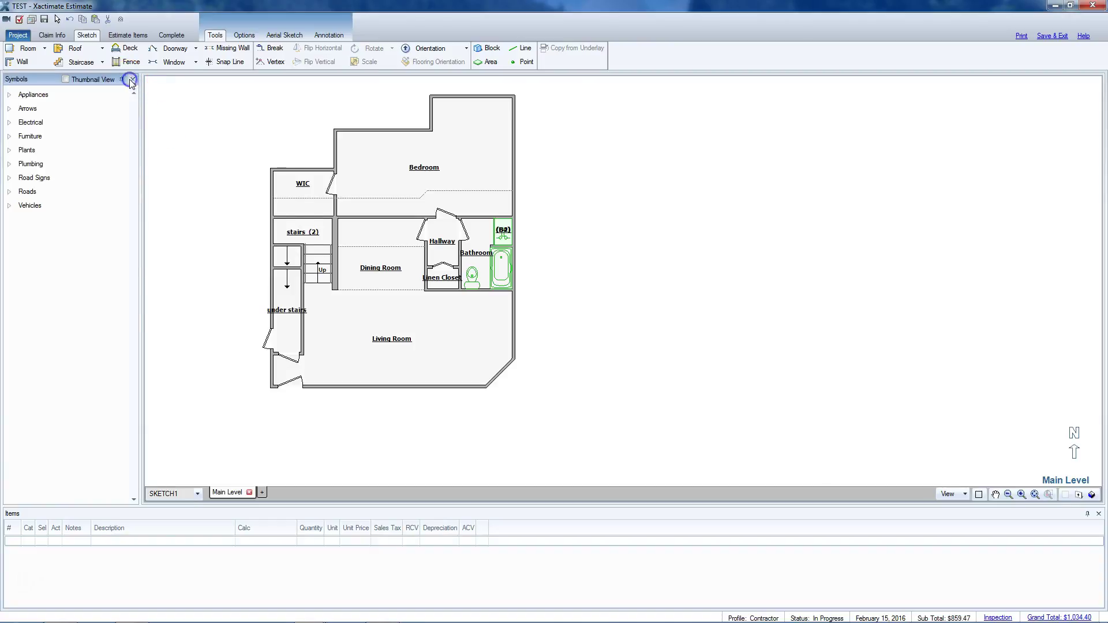
pyautogui.click(131, 79)
pyautogui.click(1098, 514)
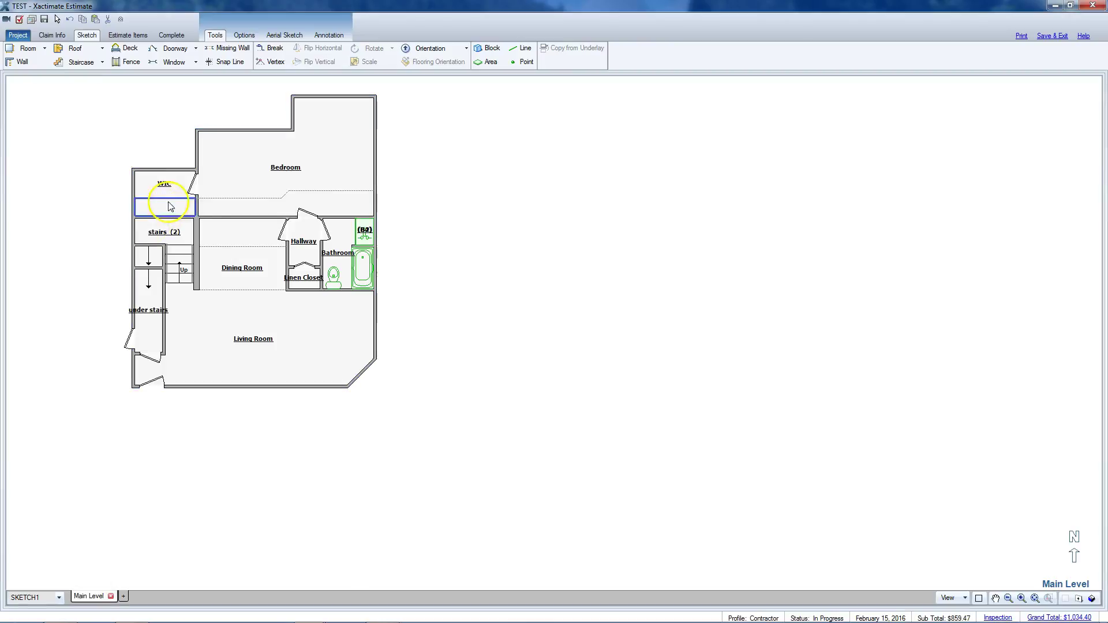
# Select the Living Room, zoom in, and restore the price-list Search panel.
pyautogui.click(267, 342)
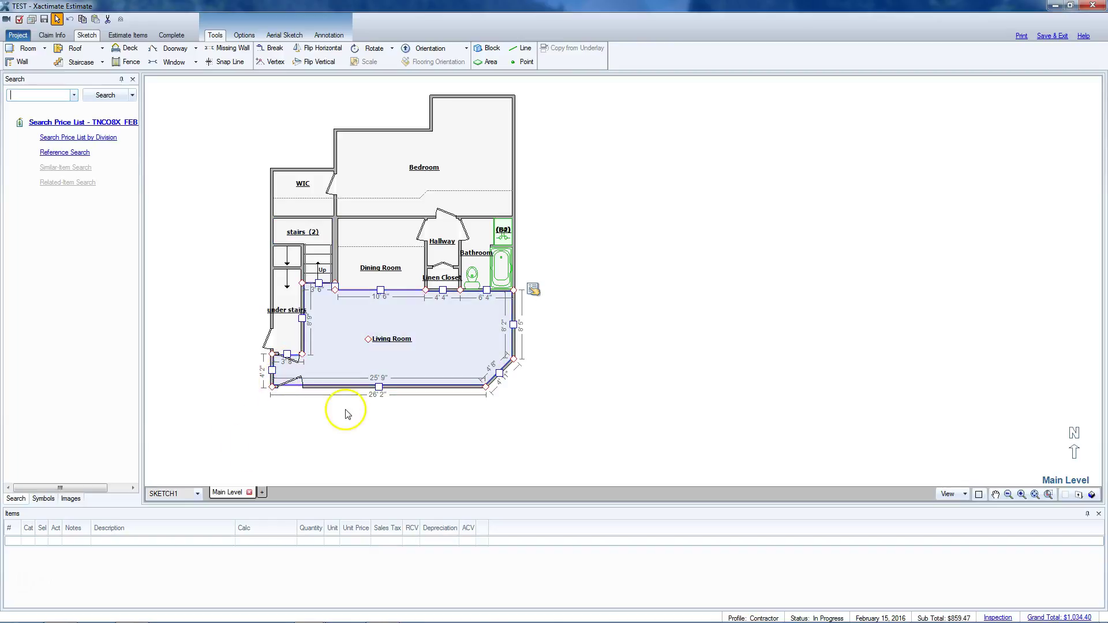
pyautogui.click(1035, 495)
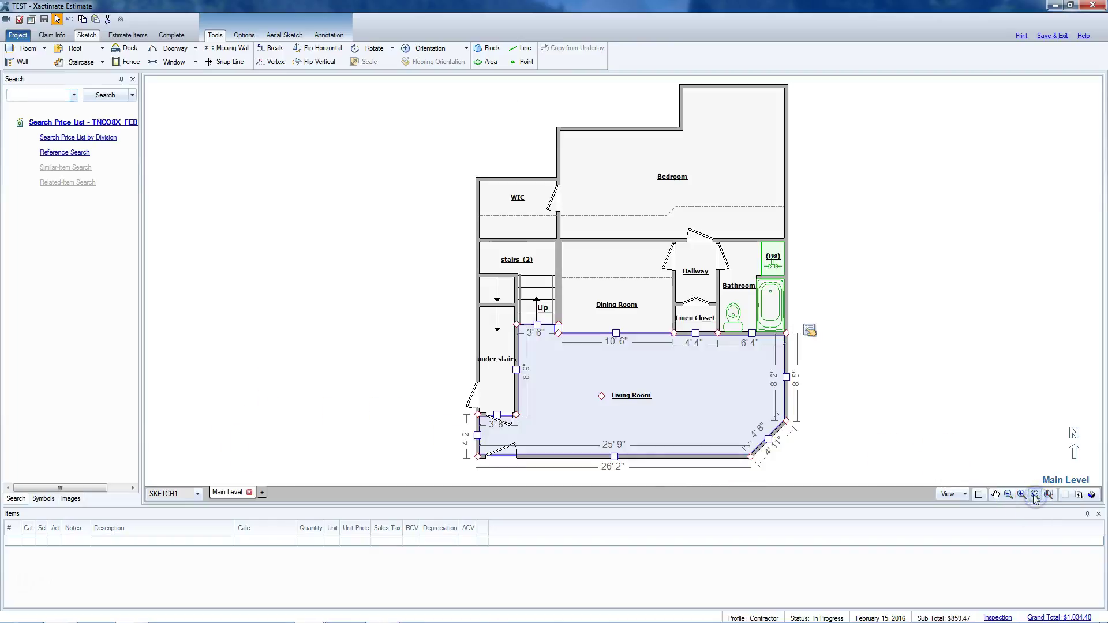
pyautogui.click(35, 94)
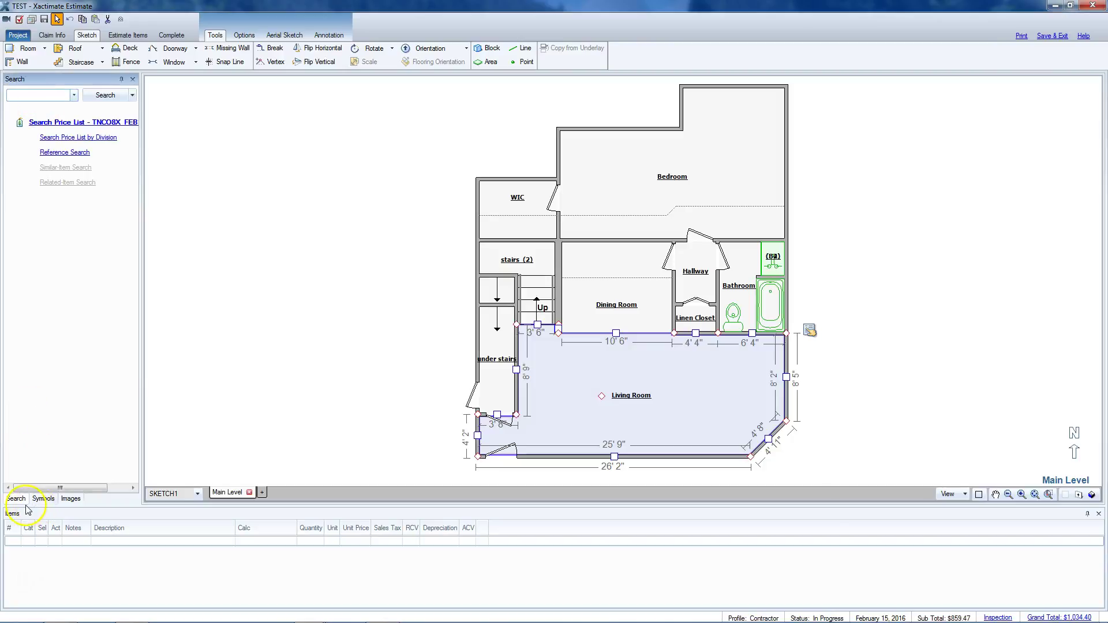
pyautogui.click(66, 500)
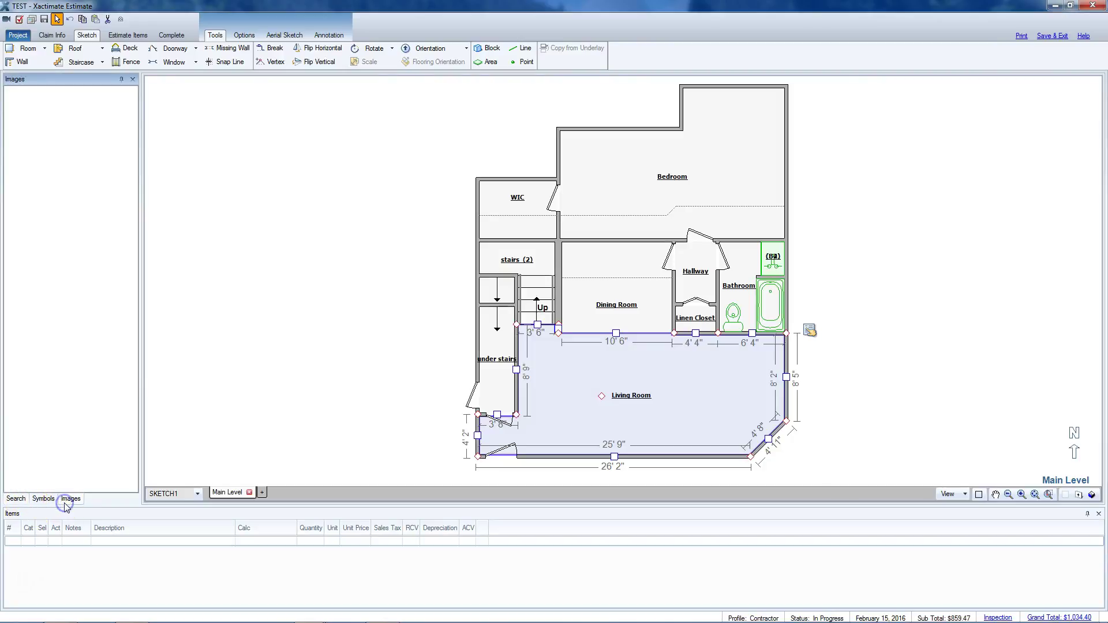
pyautogui.click(43, 499)
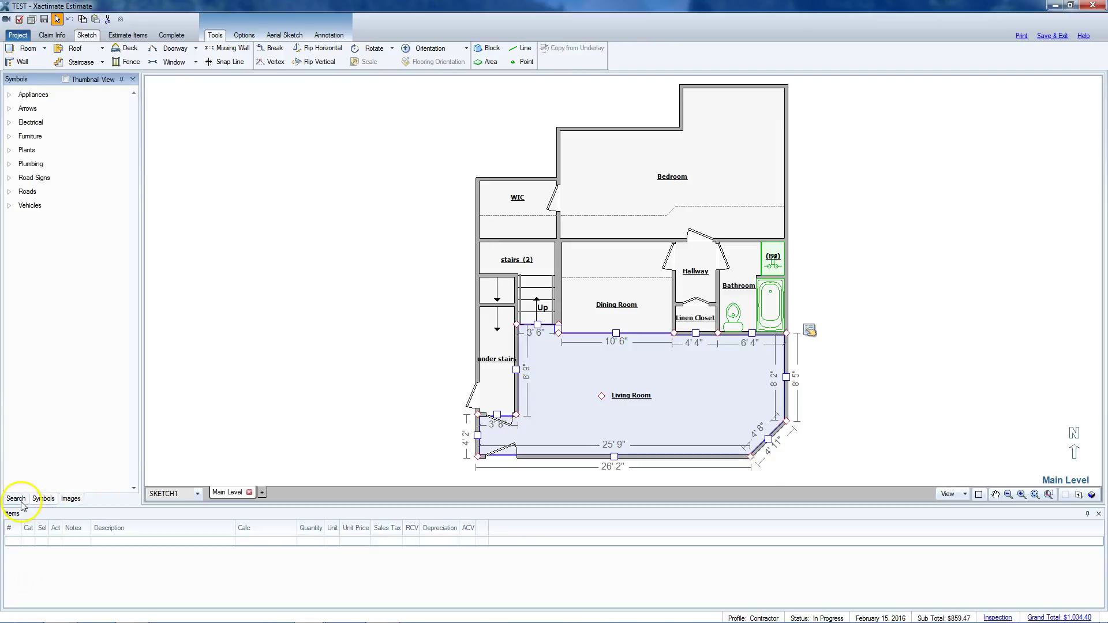
pyautogui.click(19, 500)
pyautogui.click(54, 98)
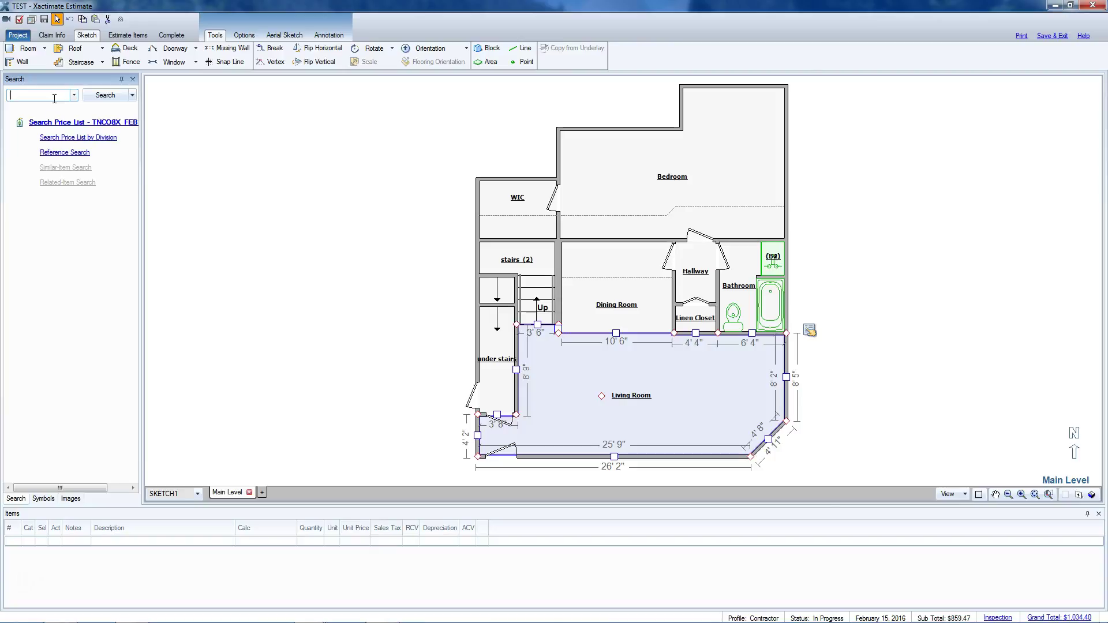
# Search the price list for fccav and pick FCCAV Carpet for placing on the sketch.
pyautogui.write('berber cat')
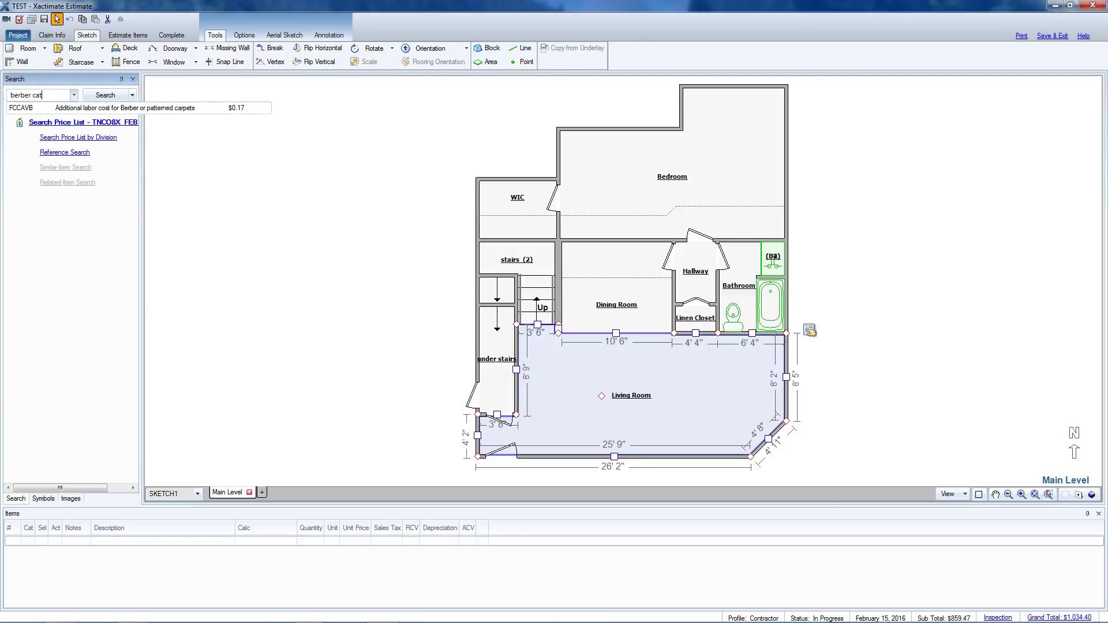
pyautogui.write('pe')
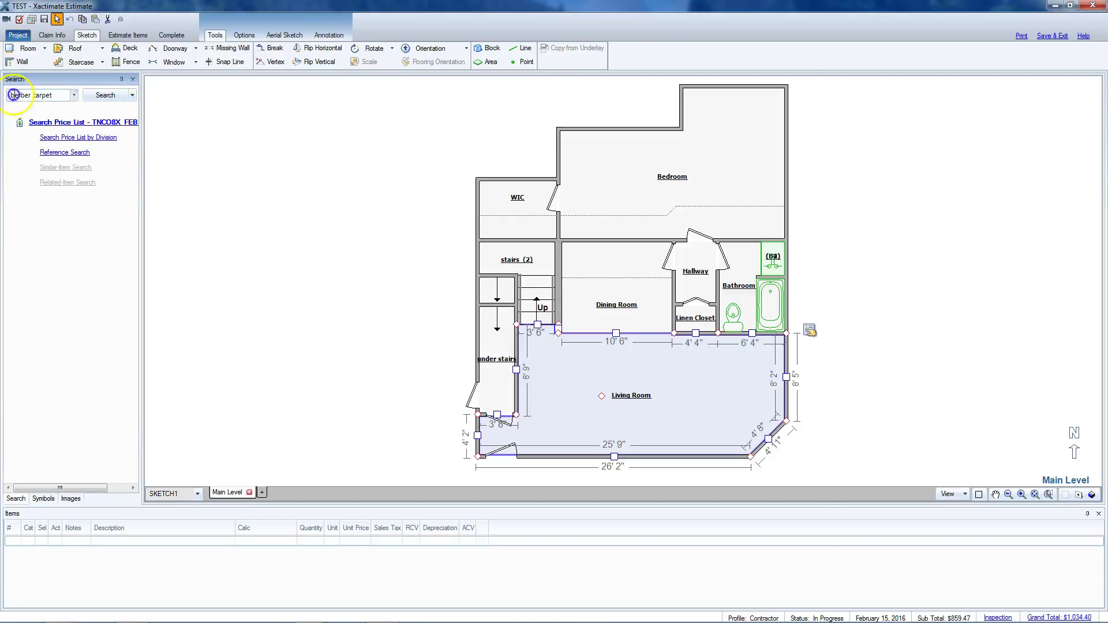
pyautogui.click(35, 95)
pyautogui.write('fcv')
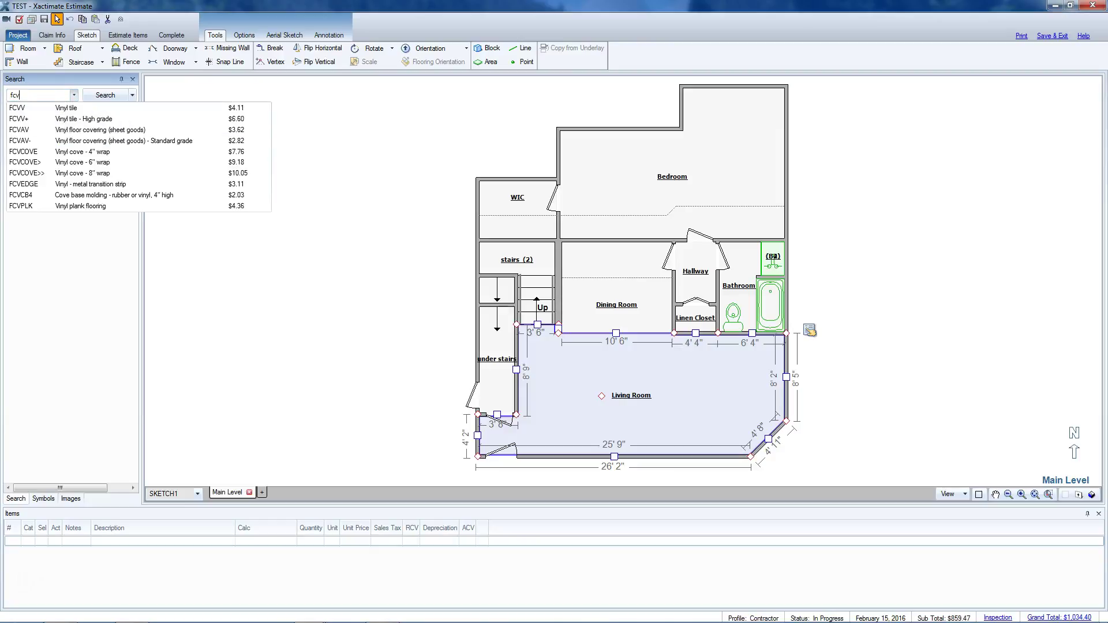
pyautogui.write('av')
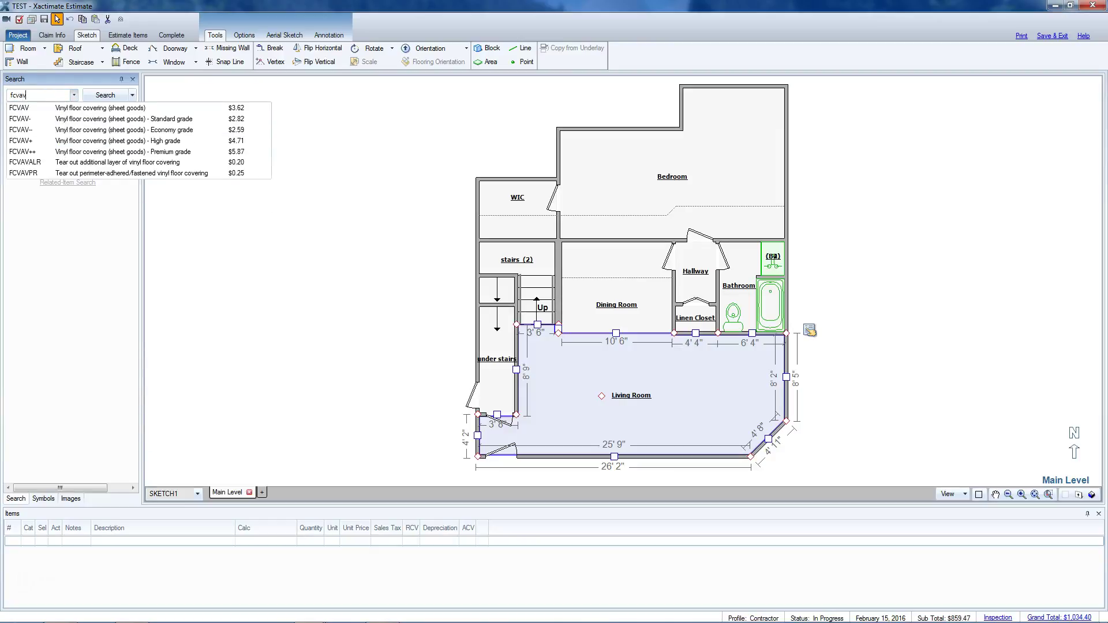
pyautogui.click(42, 95)
pyautogui.press('BackSpace')
pyautogui.press('BackSpace')
pyautogui.press('BackSpace')
pyautogui.write('ca')
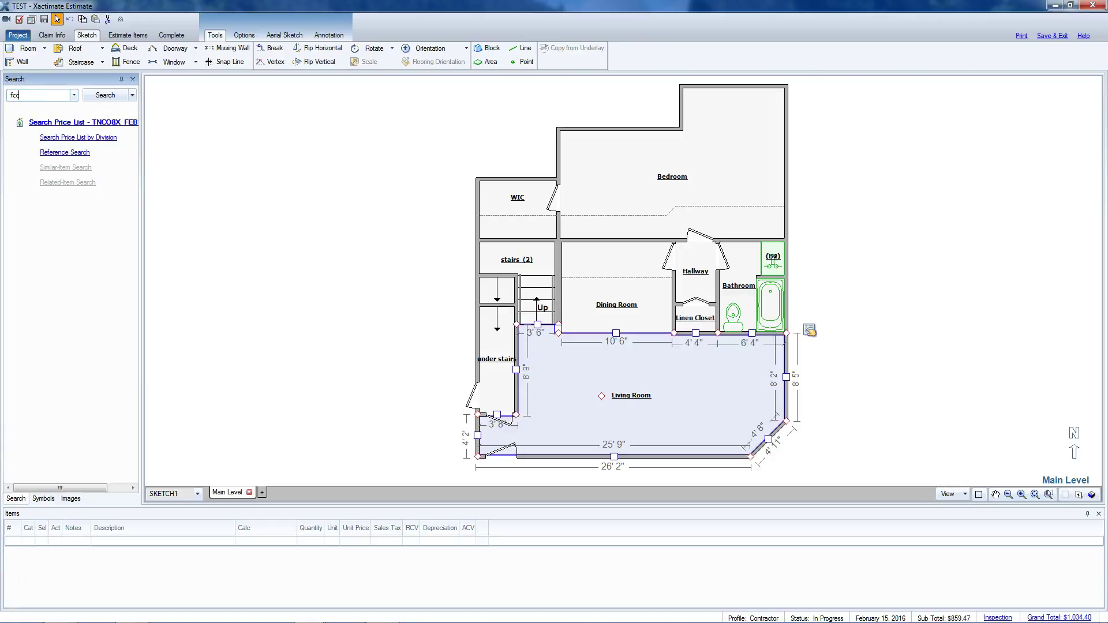
pyautogui.write('v')
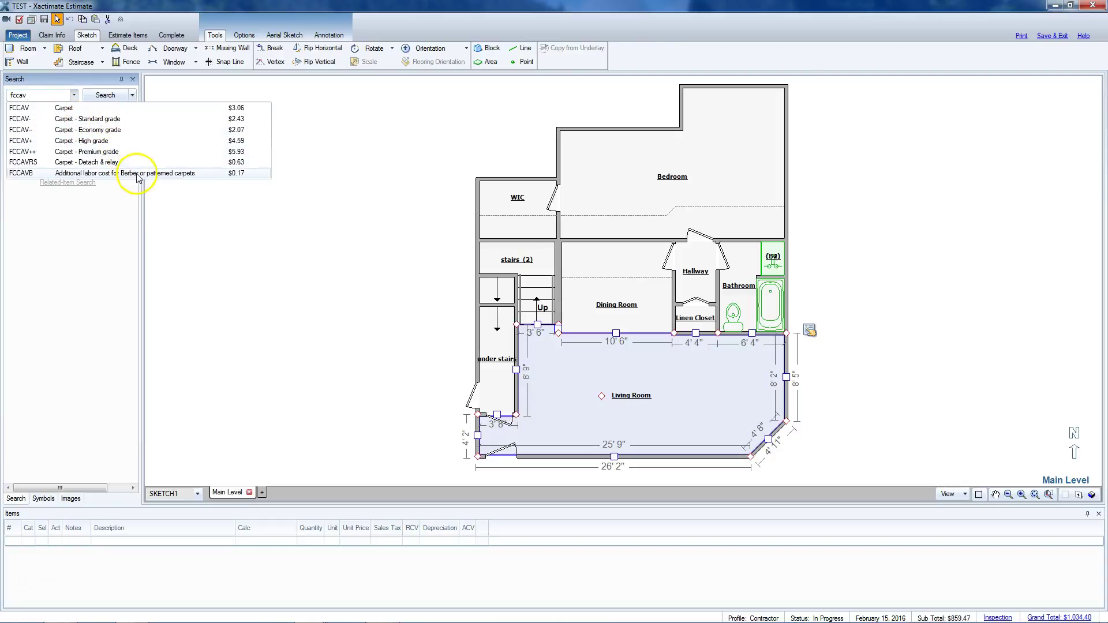
pyautogui.click(85, 113)
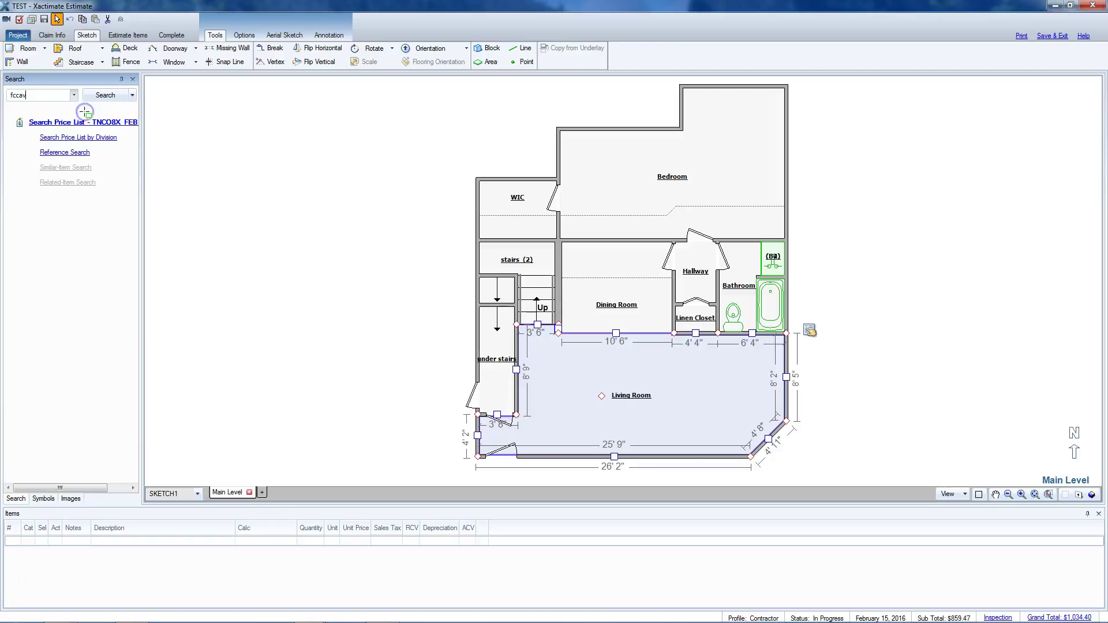
pyautogui.click(283, 151)
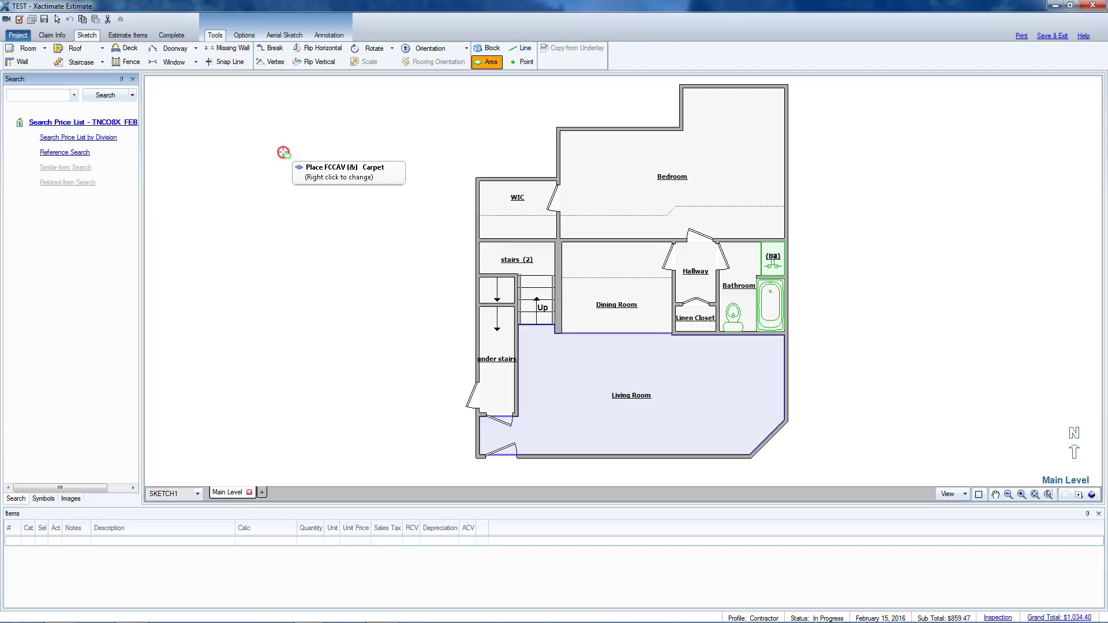
# Set the FCCAV Carpet action to Replace and tick carpet pad and AVB Berber labour related items.
pyautogui.rightClick(283, 152)
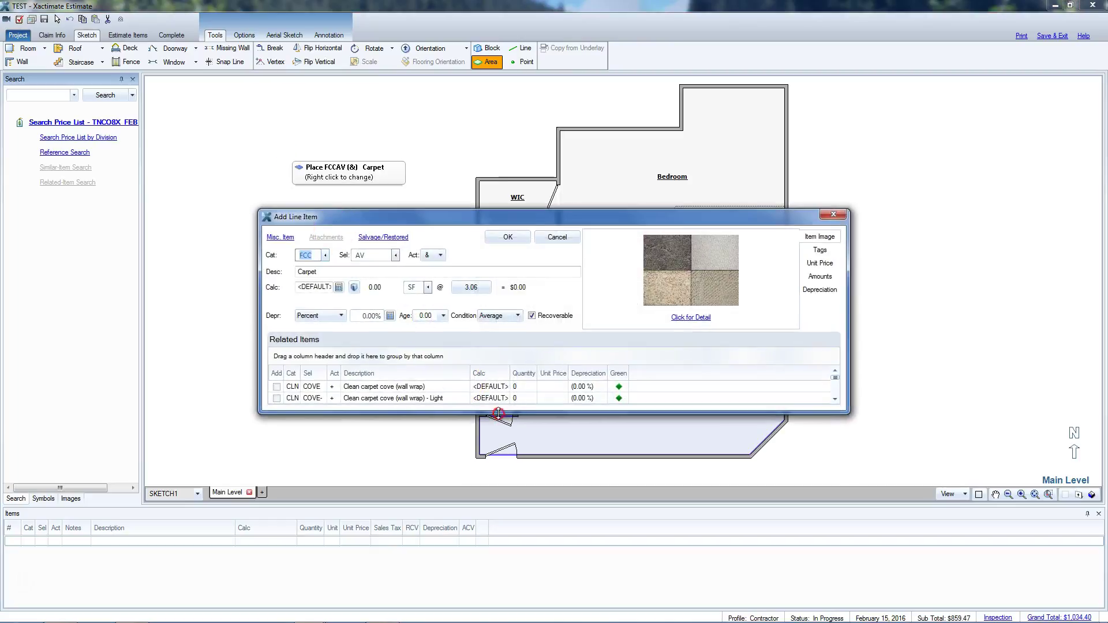
pyautogui.moveTo(498, 414); pyautogui.dragTo(480, 549)
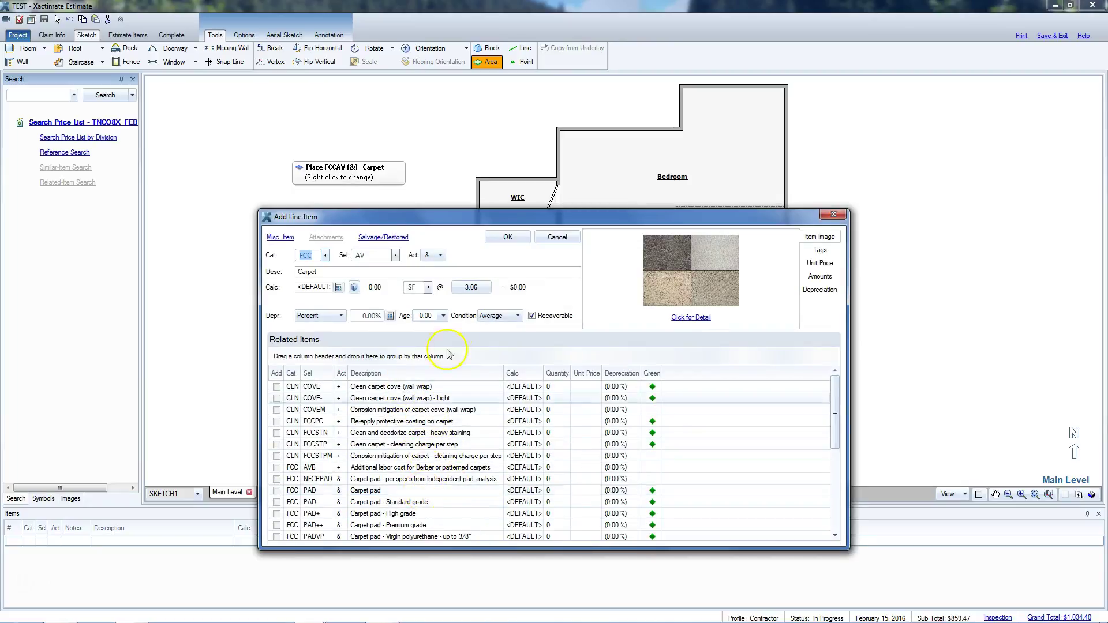
pyautogui.click(440, 256)
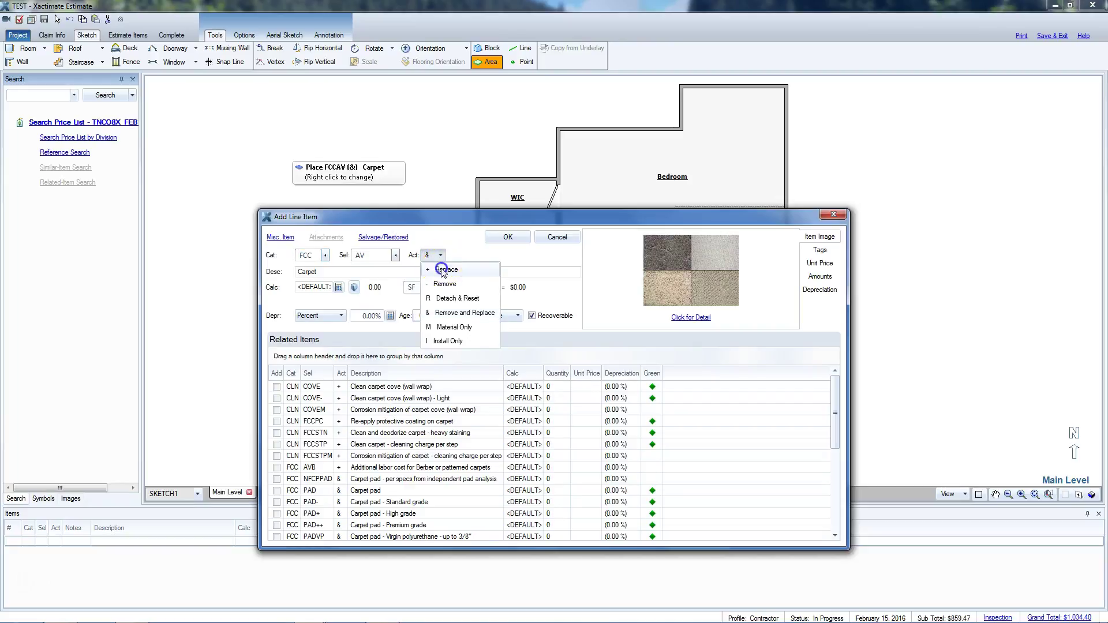
pyautogui.click(442, 270)
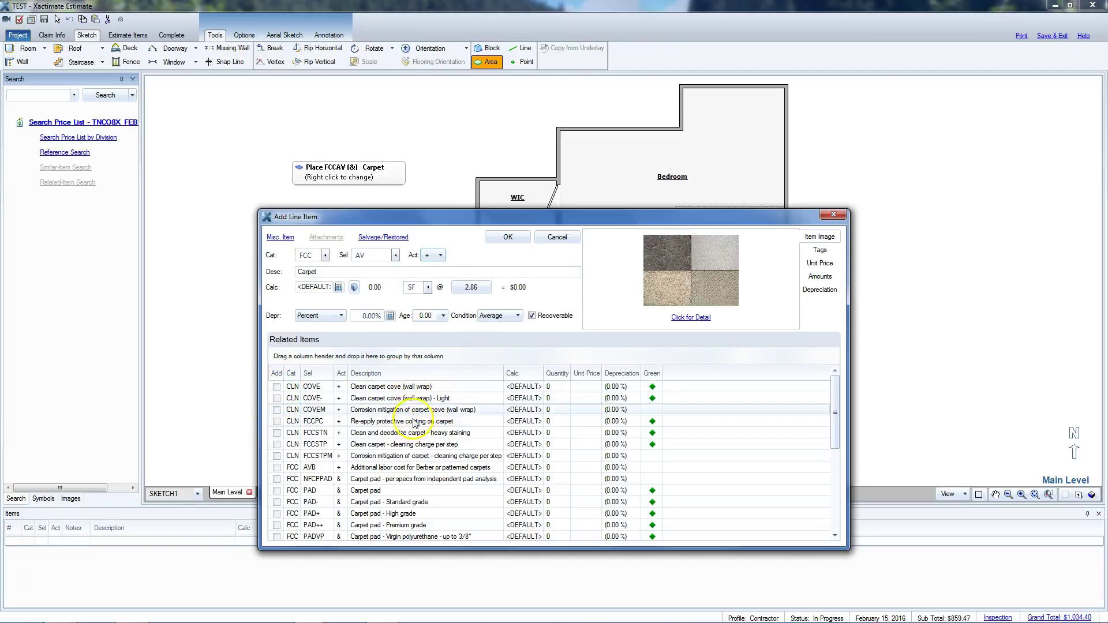
pyautogui.click(276, 491)
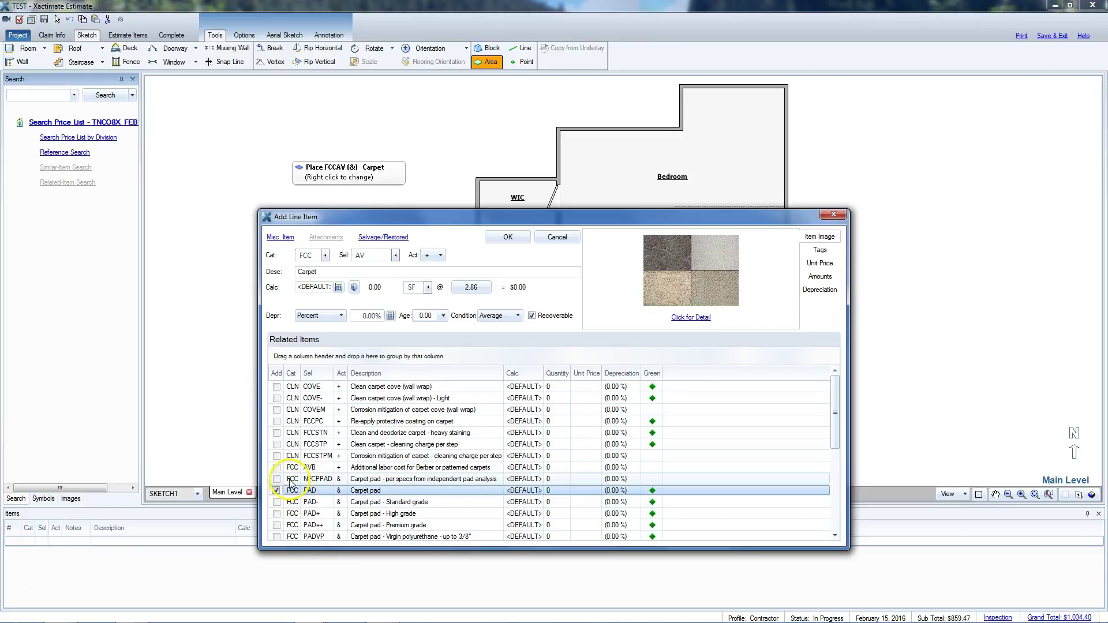
pyautogui.click(276, 469)
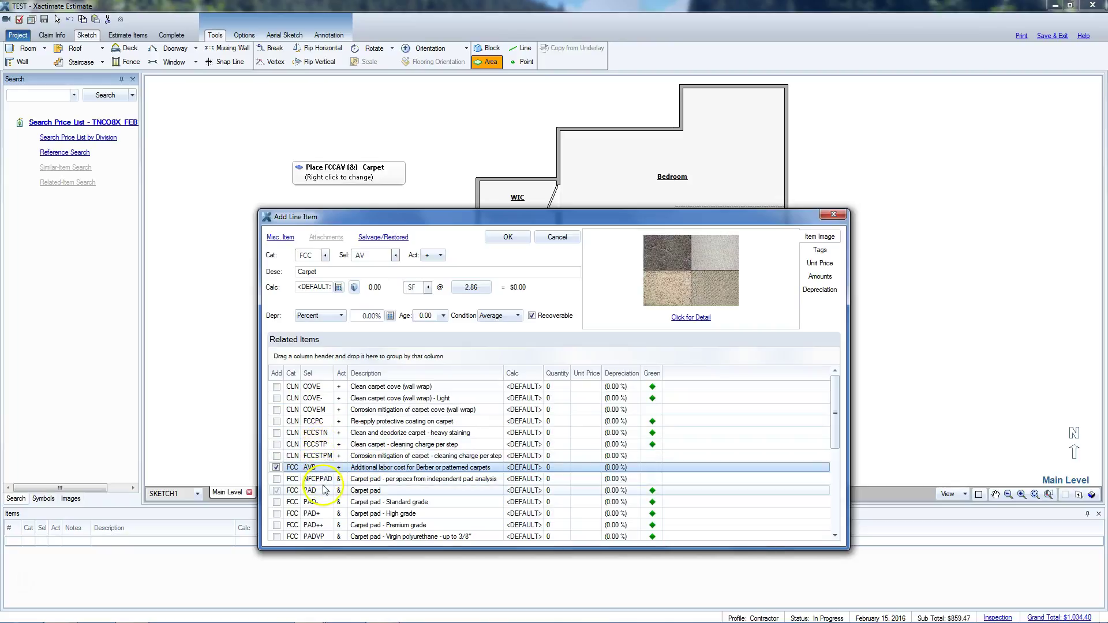
# Review the tucked step, edge wrap and wet tear-out related rows, then confirm the carpet item.
pyautogui.scroll(-3, 321, 504)
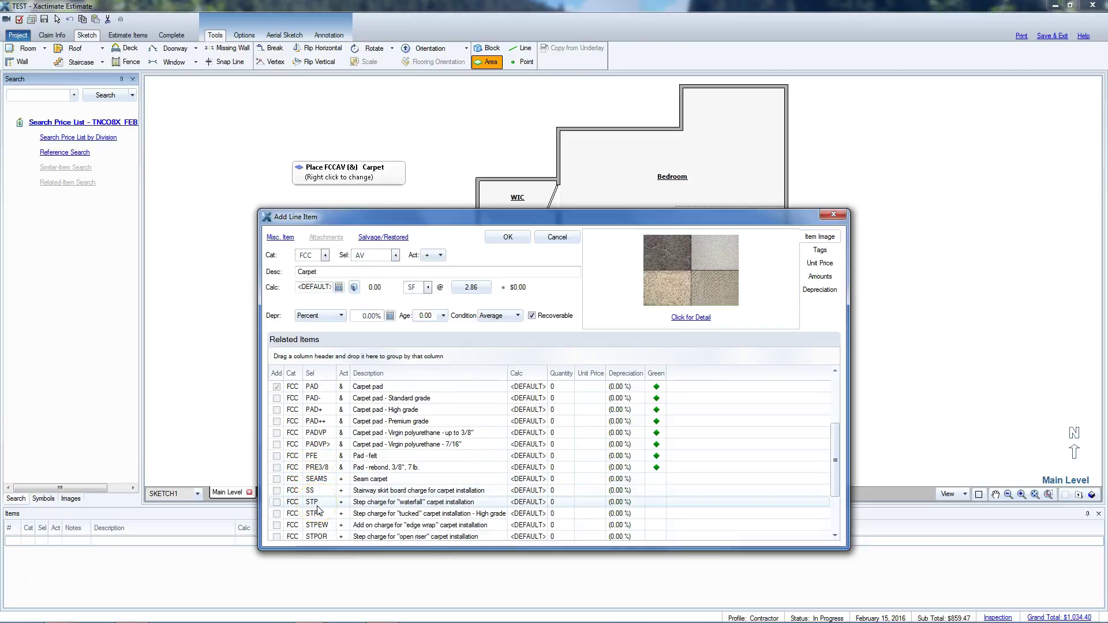
pyautogui.scroll(-1, 318, 512)
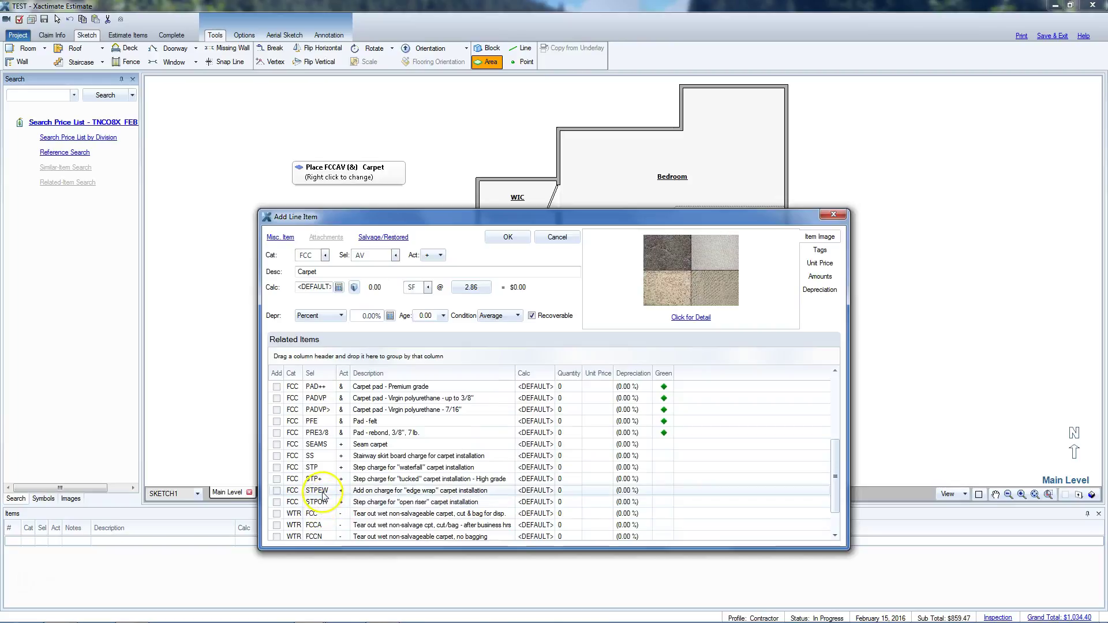
pyautogui.scroll(-1, 327, 511)
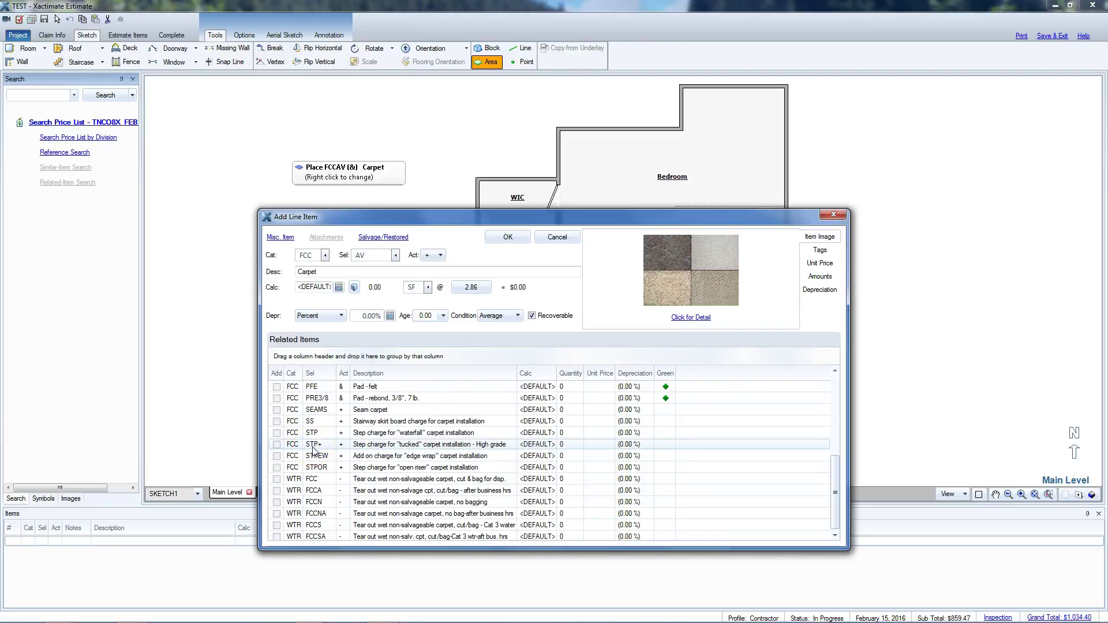
pyautogui.click(283, 448)
pyautogui.click(280, 459)
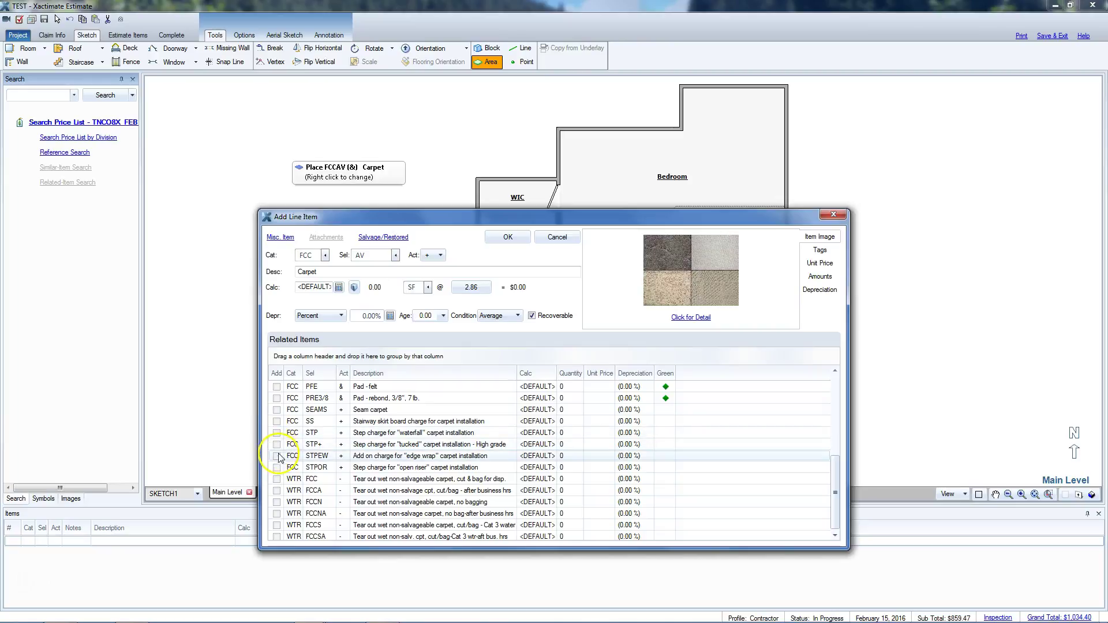
pyautogui.click(299, 479)
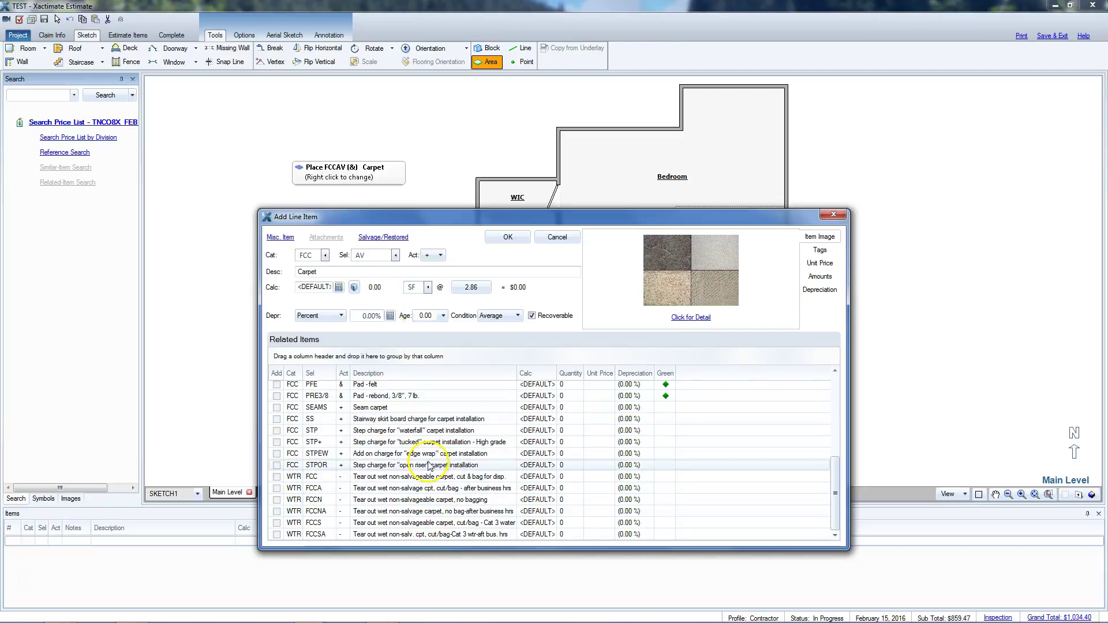
pyautogui.click(507, 238)
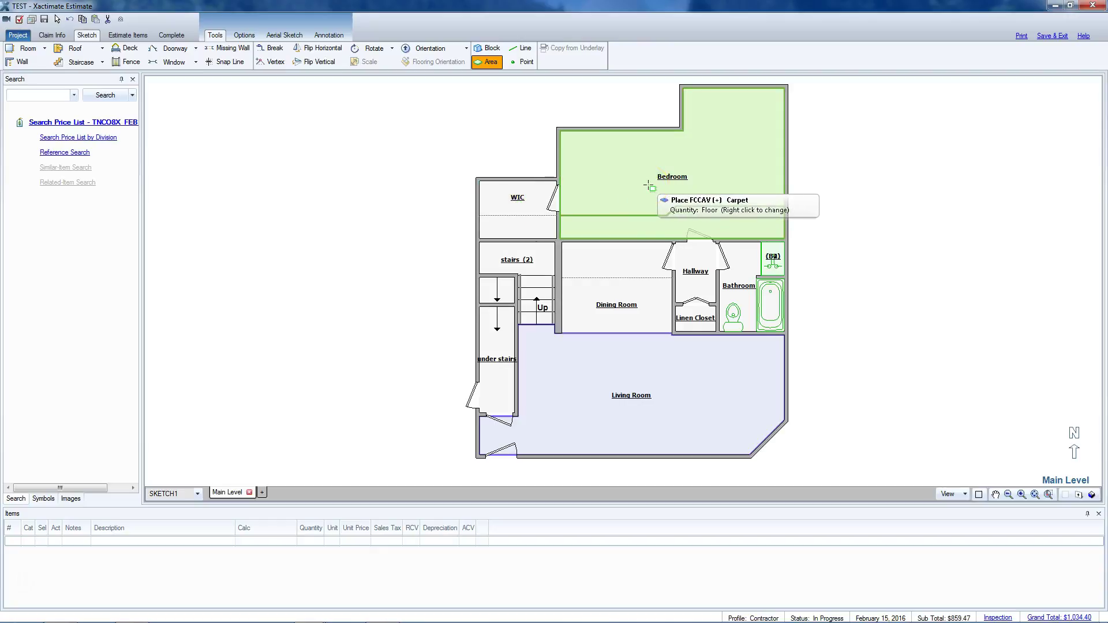
# Place FCCAV carpet on Bedroom, Dining, Living, under-stairs, WIC, Hallway and Linen Closet floors.
pyautogui.click(639, 211)
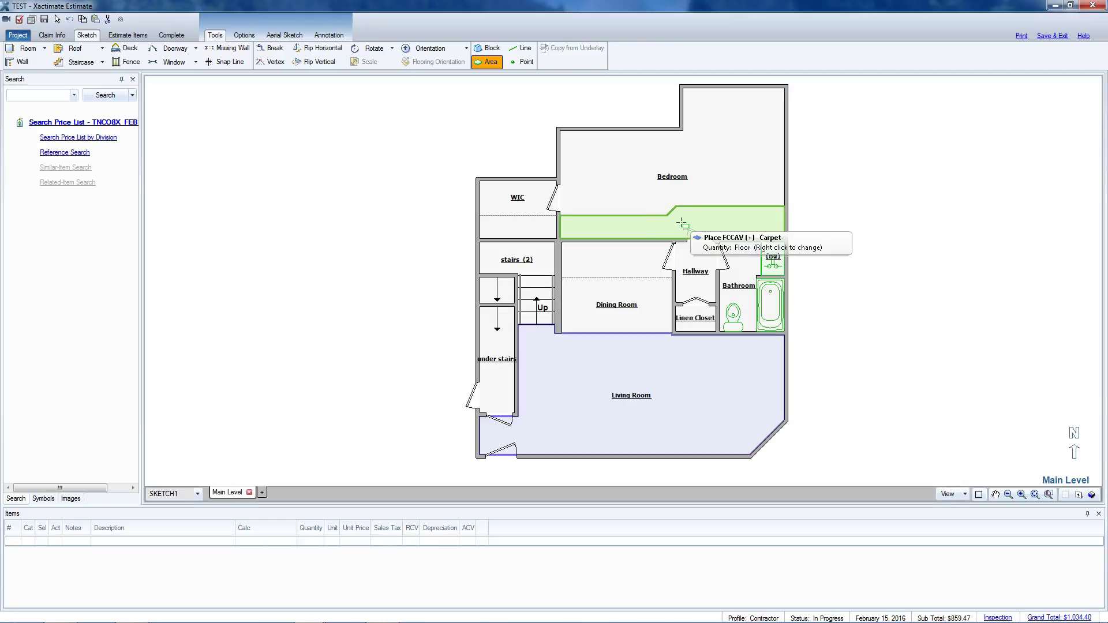
pyautogui.click(680, 182)
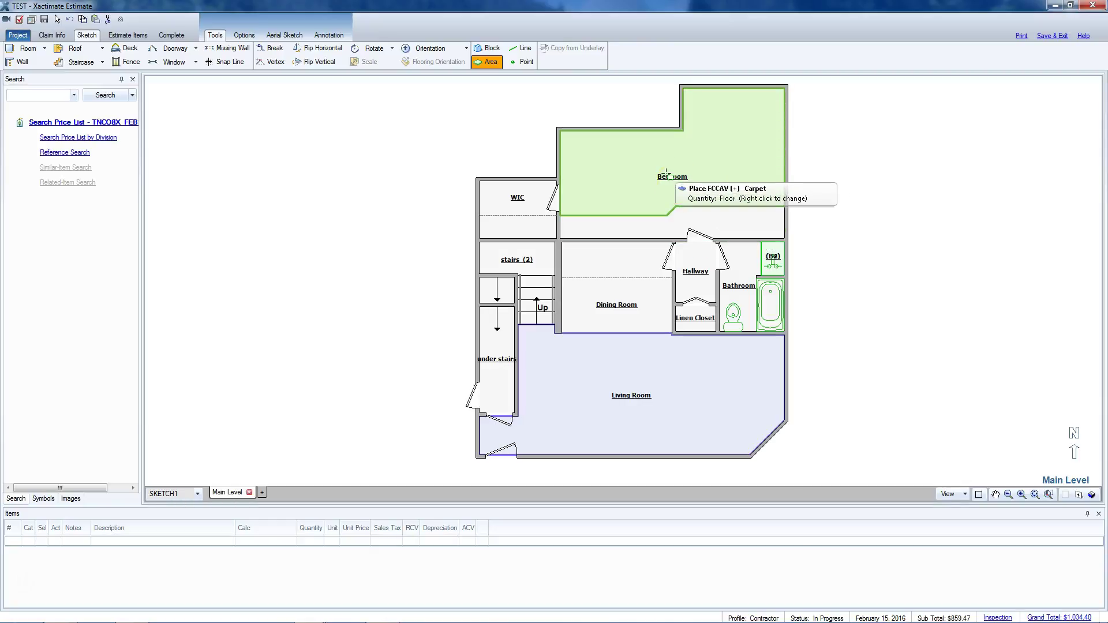
pyautogui.click(654, 180)
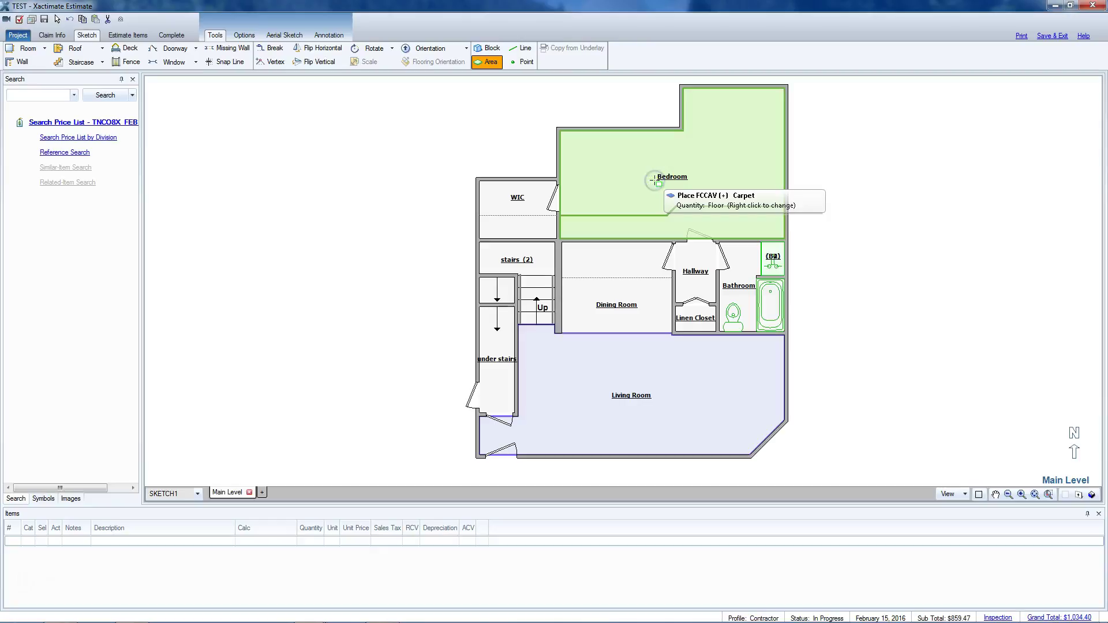
pyautogui.click(656, 181)
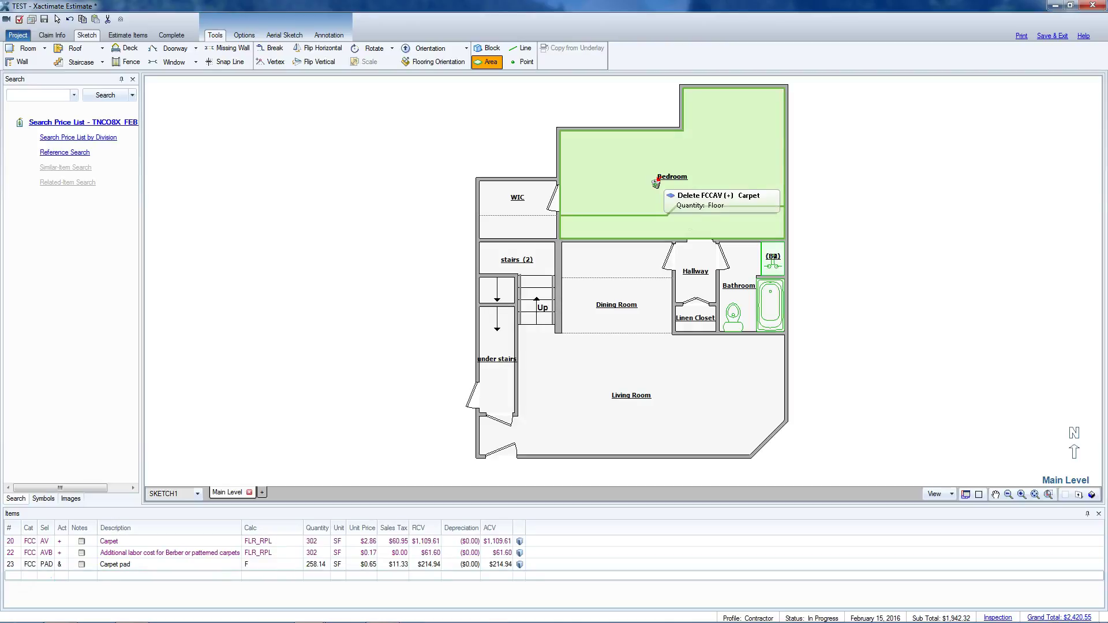
pyautogui.click(617, 296)
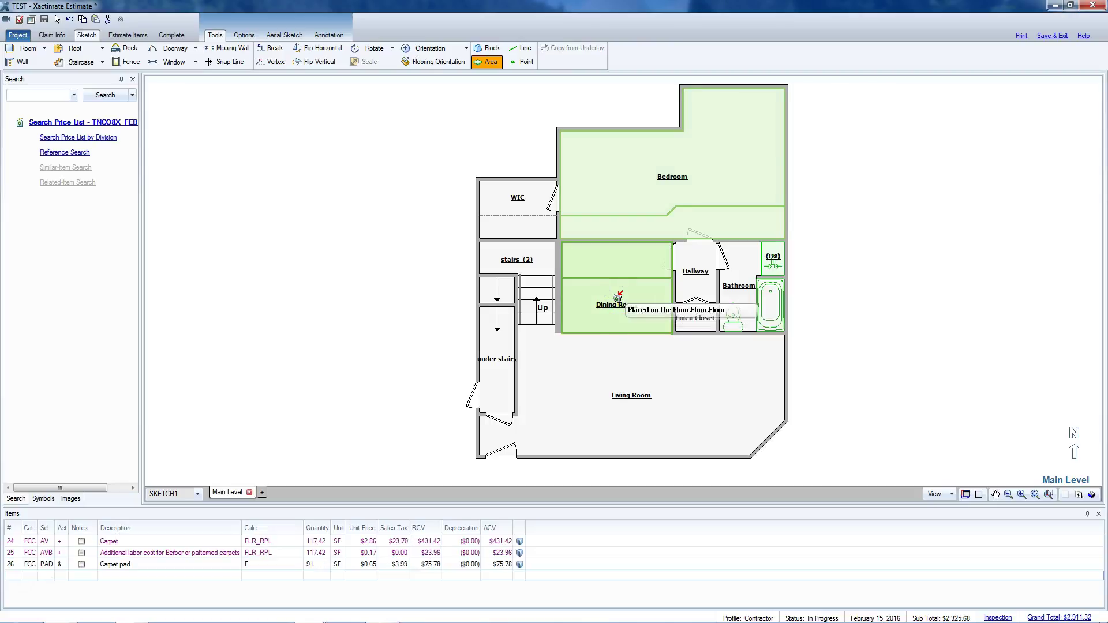
pyautogui.click(626, 380)
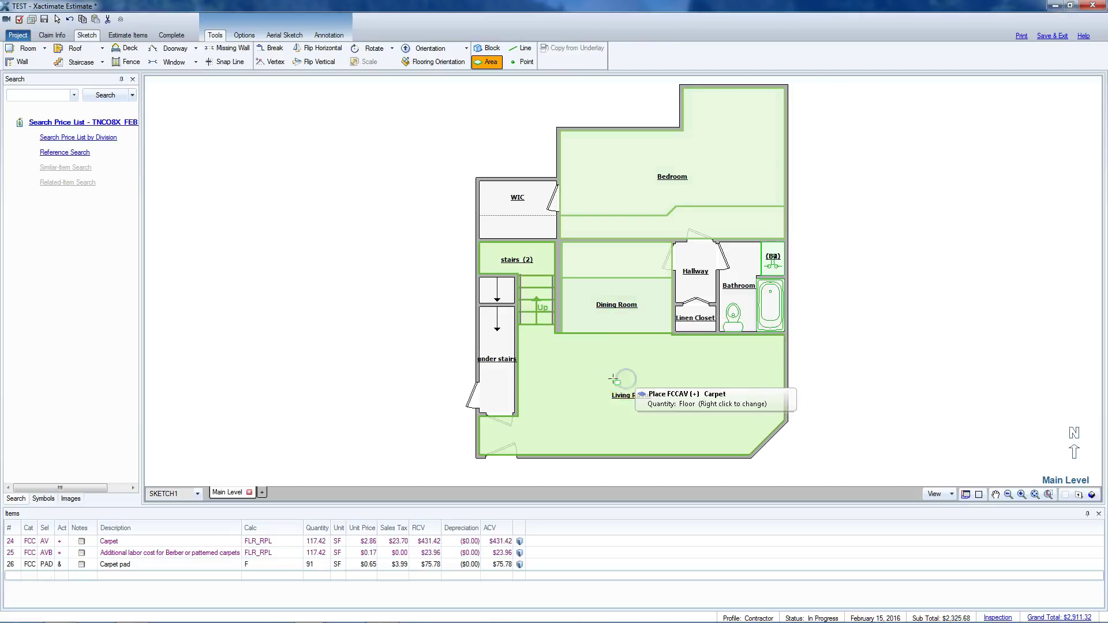
pyautogui.click(495, 362)
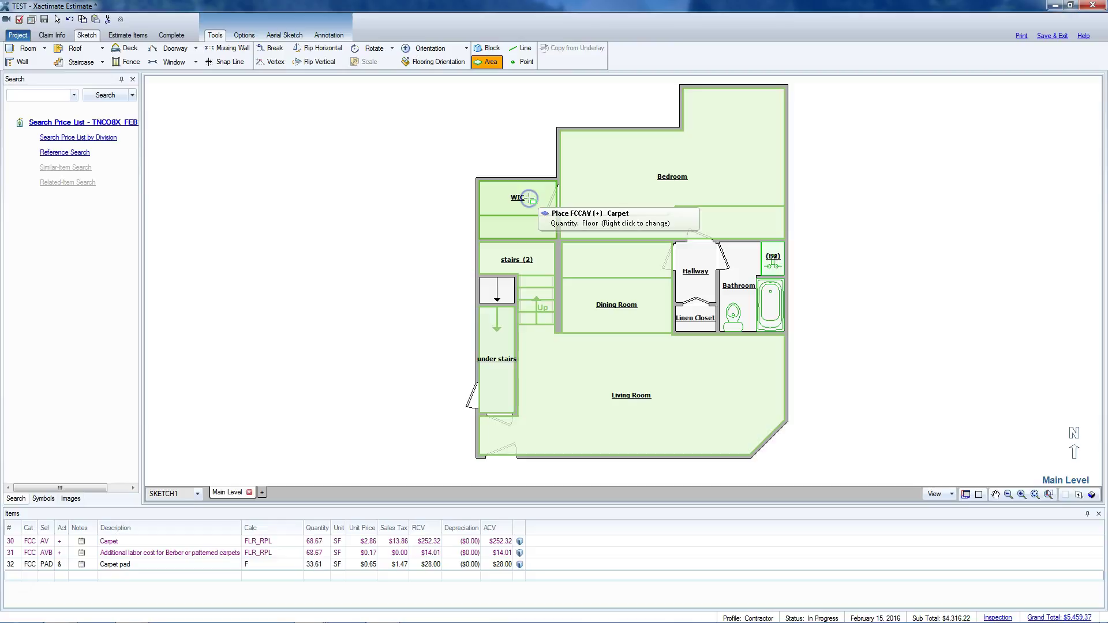
pyautogui.click(530, 199)
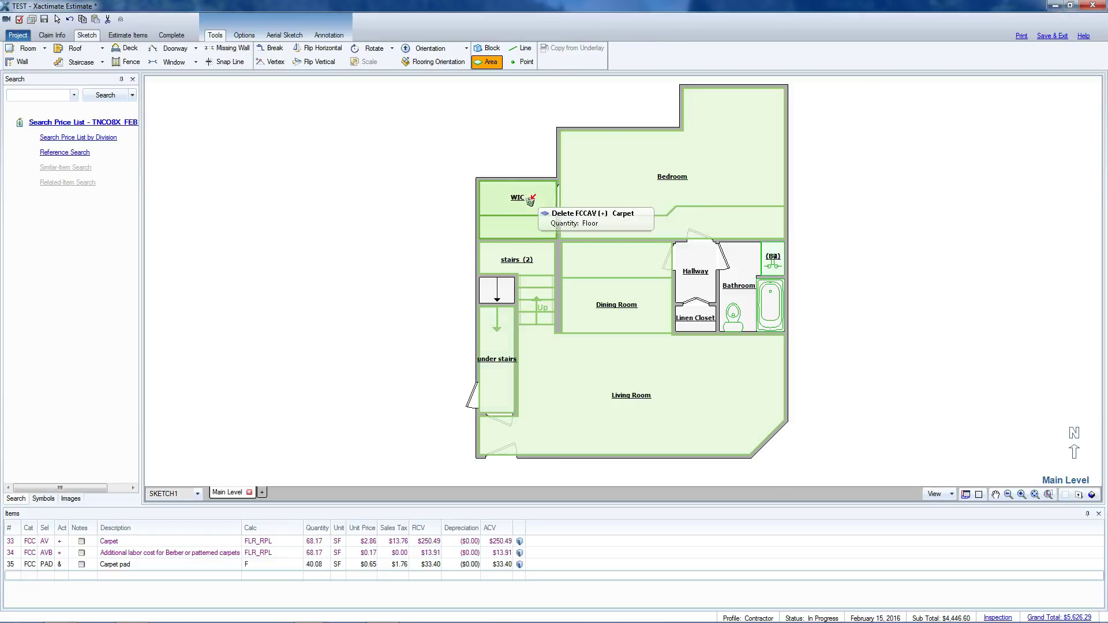
pyautogui.click(699, 301)
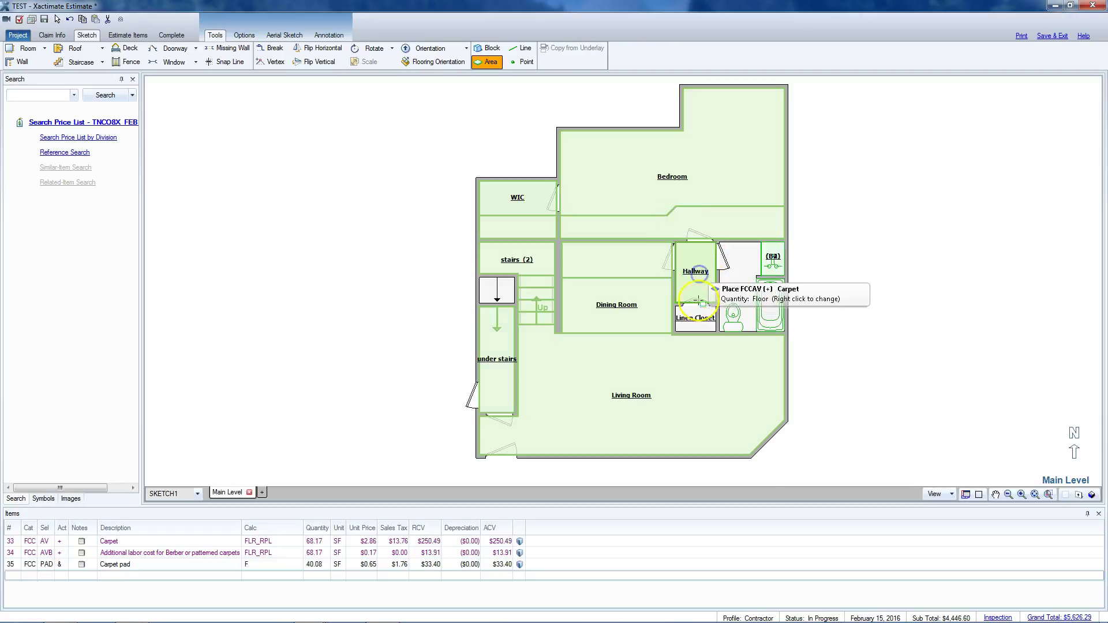
pyautogui.click(699, 319)
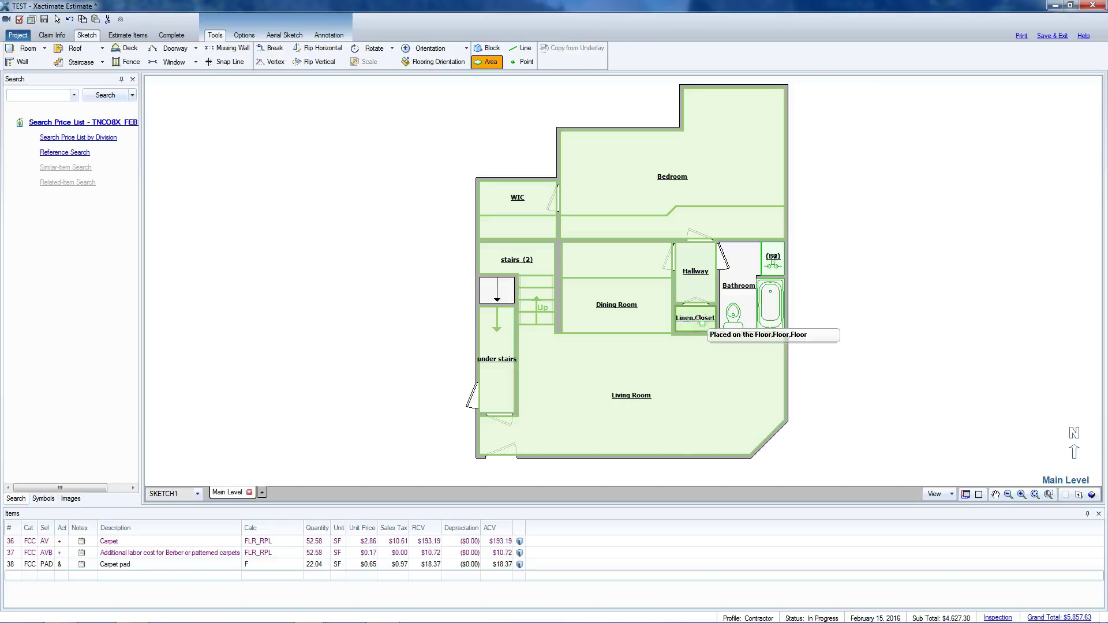
pyautogui.click(603, 313)
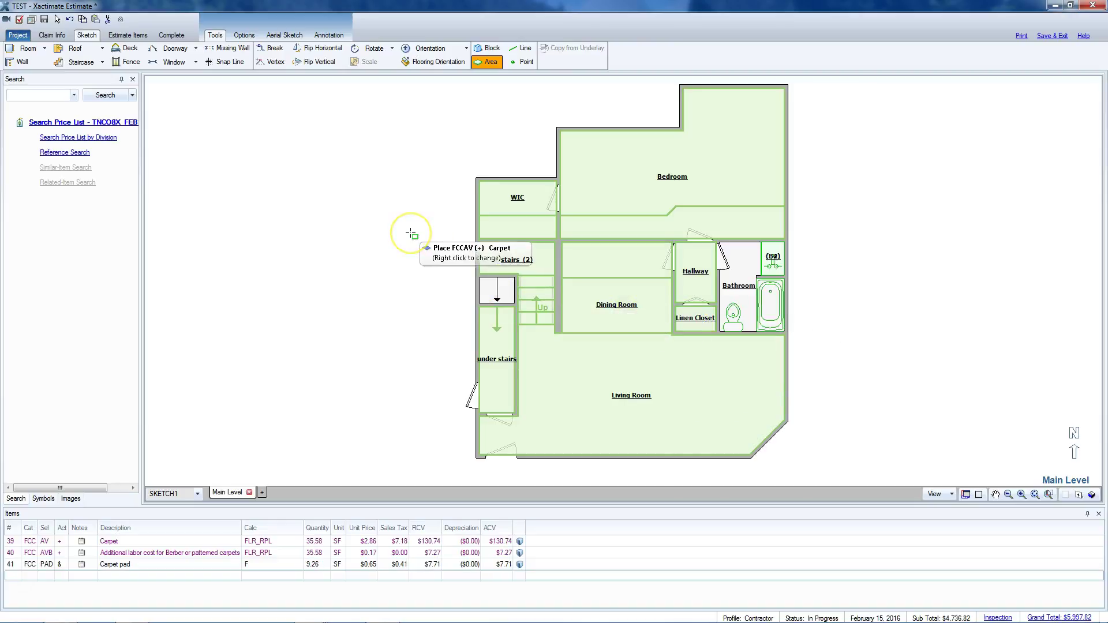
pyautogui.press('Escape')
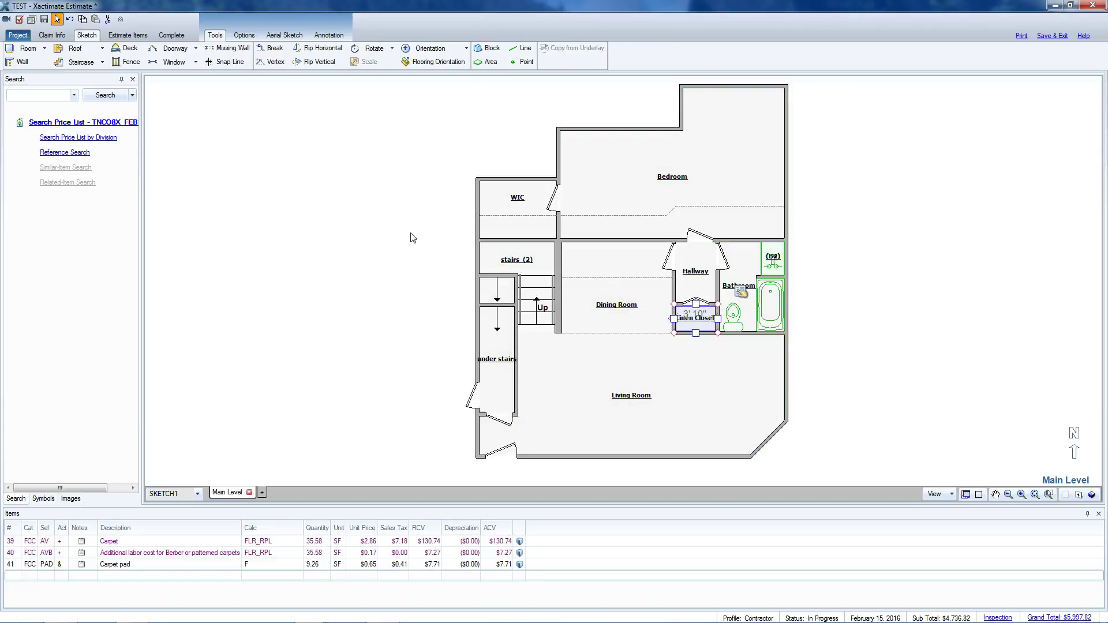
# Pick FCVAV Vinyl sheet goods via fcvav search, set to Replace with Clean floor included.
pyautogui.click(62, 96)
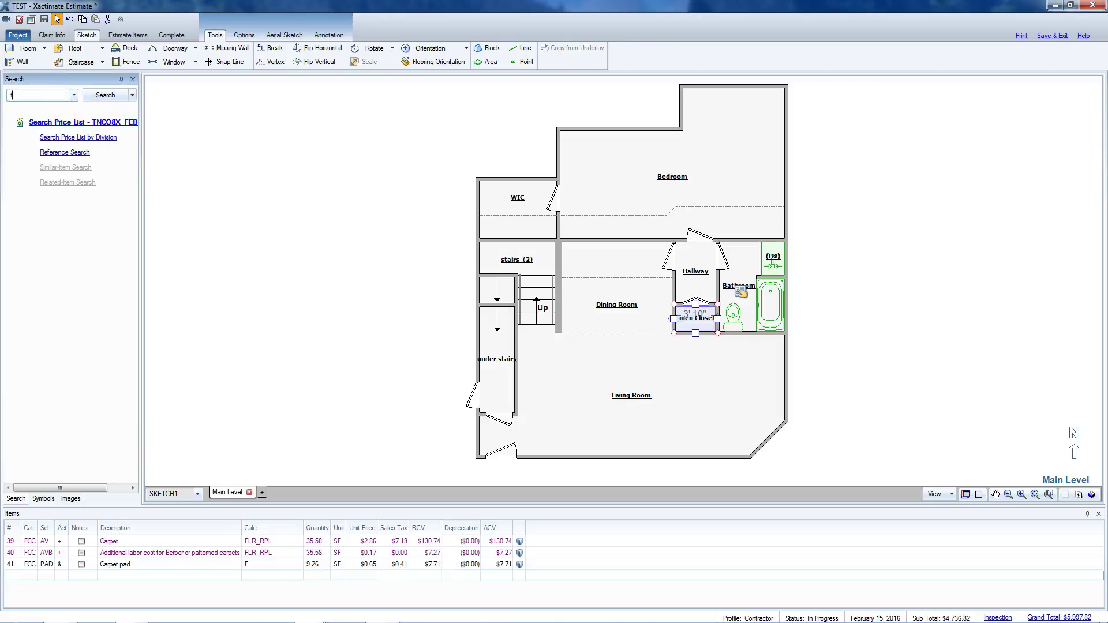
pyautogui.write('fcvav')
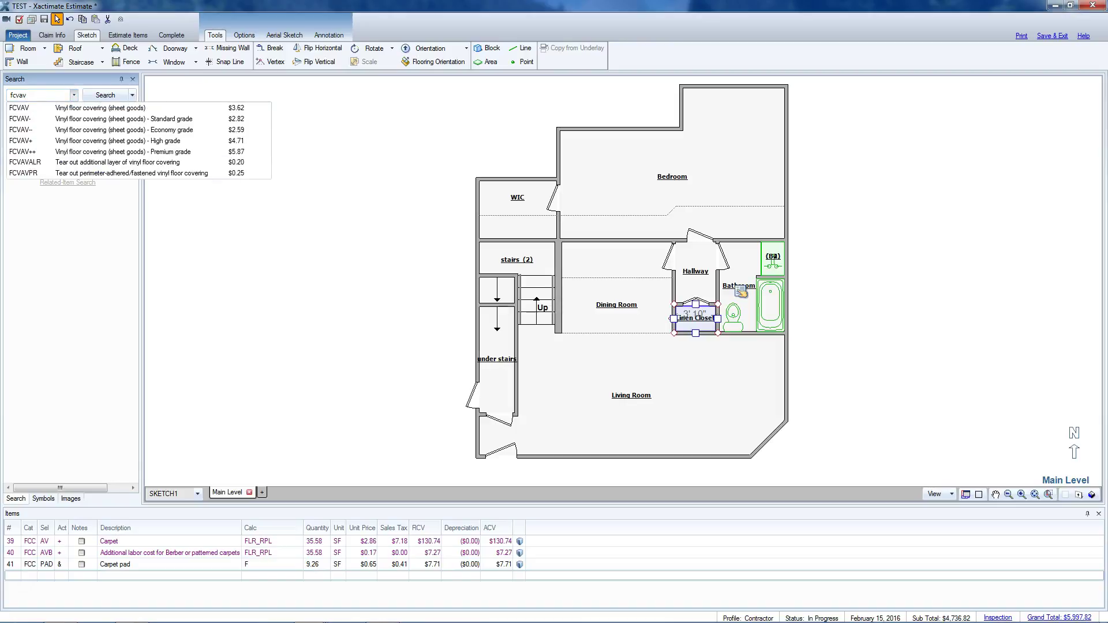
pyautogui.click(78, 109)
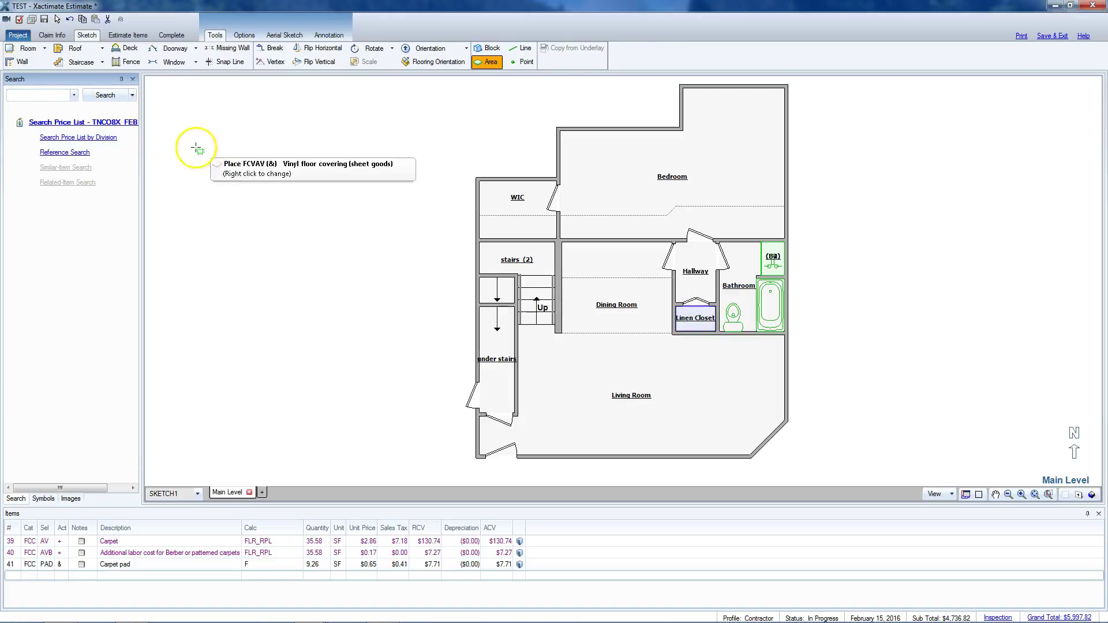
pyautogui.click(243, 185)
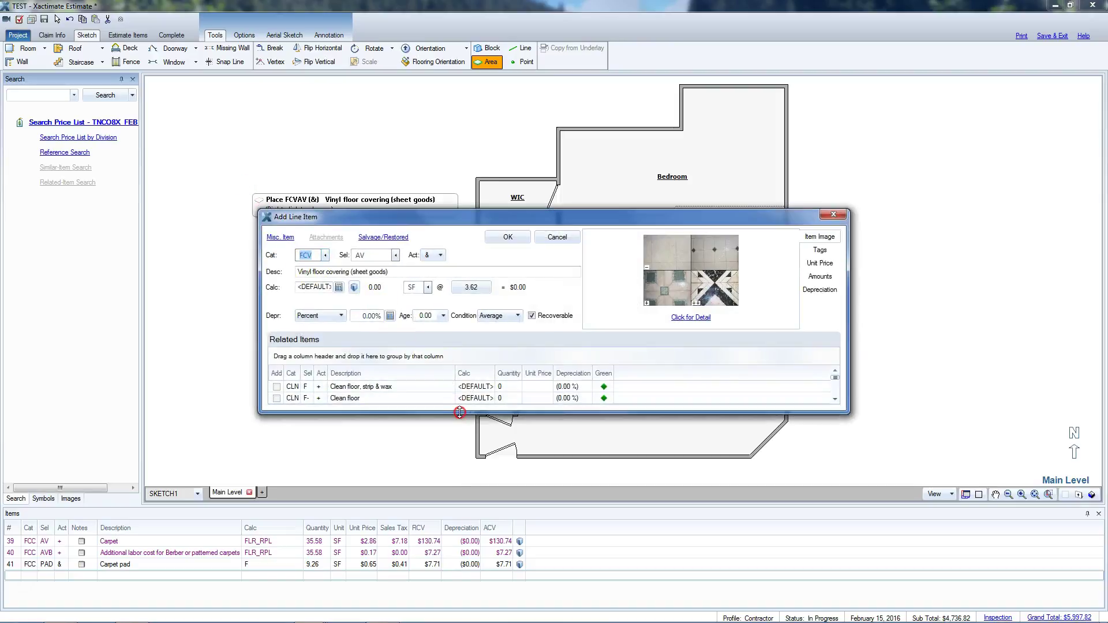
pyautogui.click(436, 255)
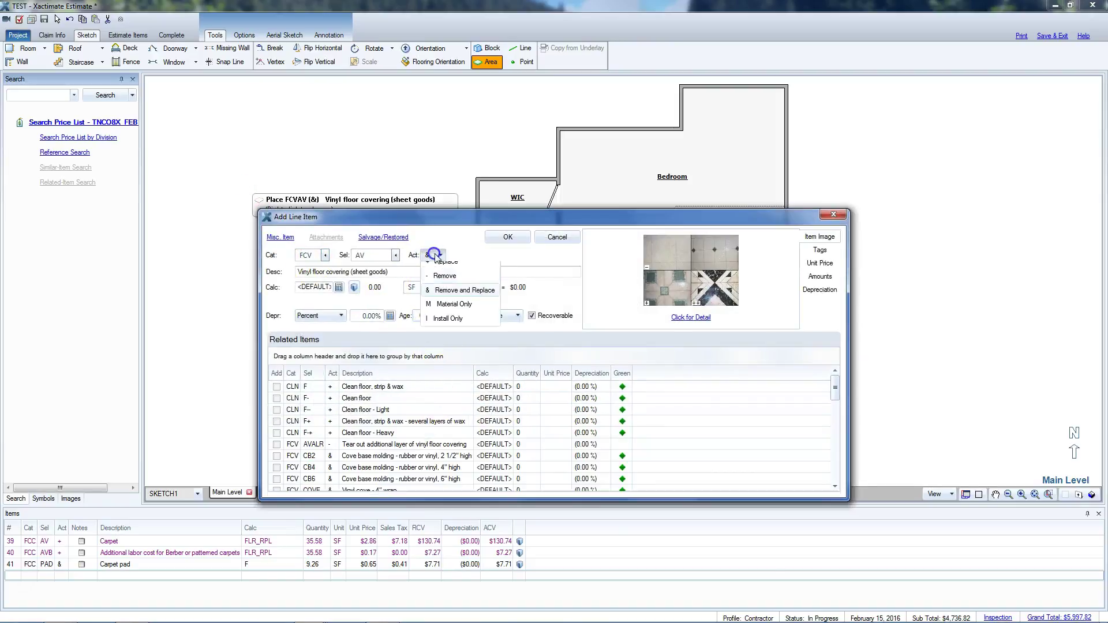
pyautogui.click(446, 270)
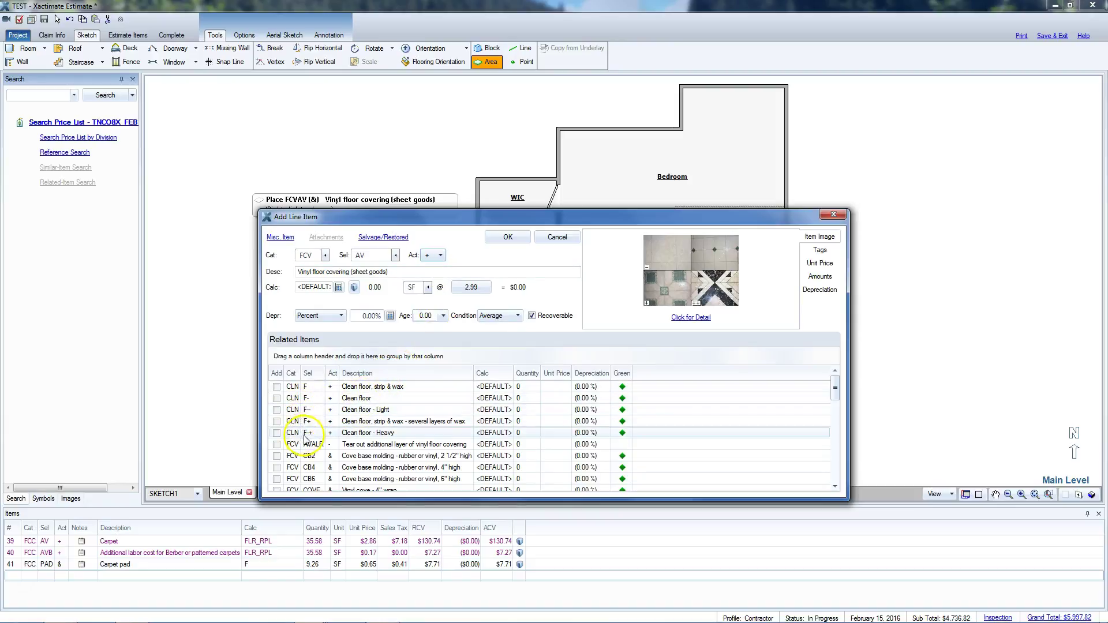
pyautogui.click(277, 398)
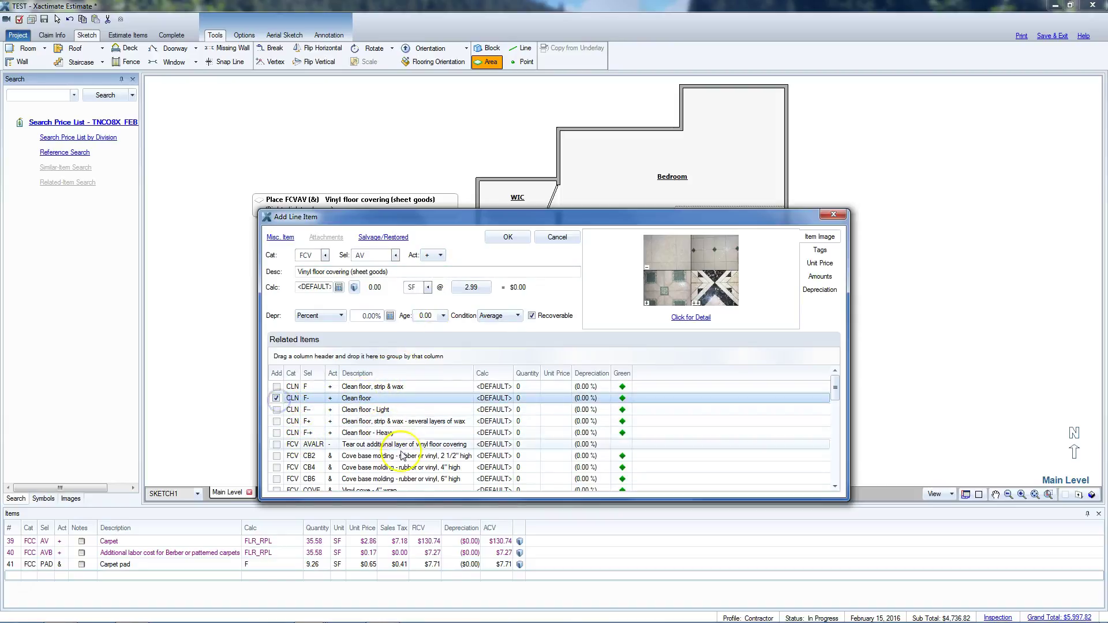
# Add the metal transition strip and floor preparation as related items and confirm the vinyl item.
pyautogui.moveTo(410, 500); pyautogui.dragTo(410, 551)
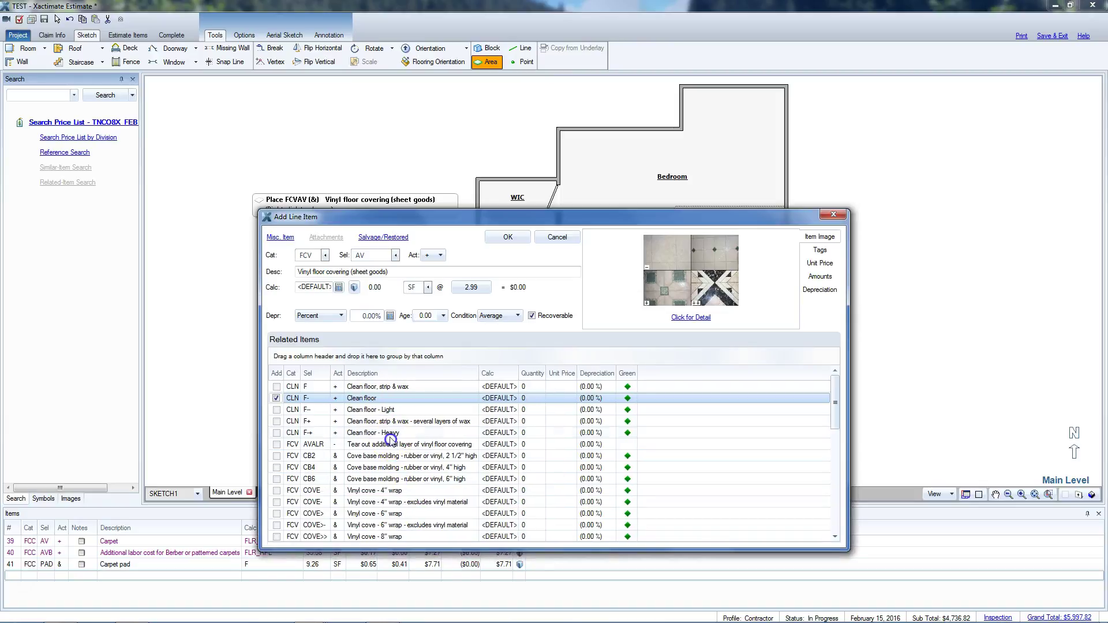
pyautogui.scroll(-1, 391, 430)
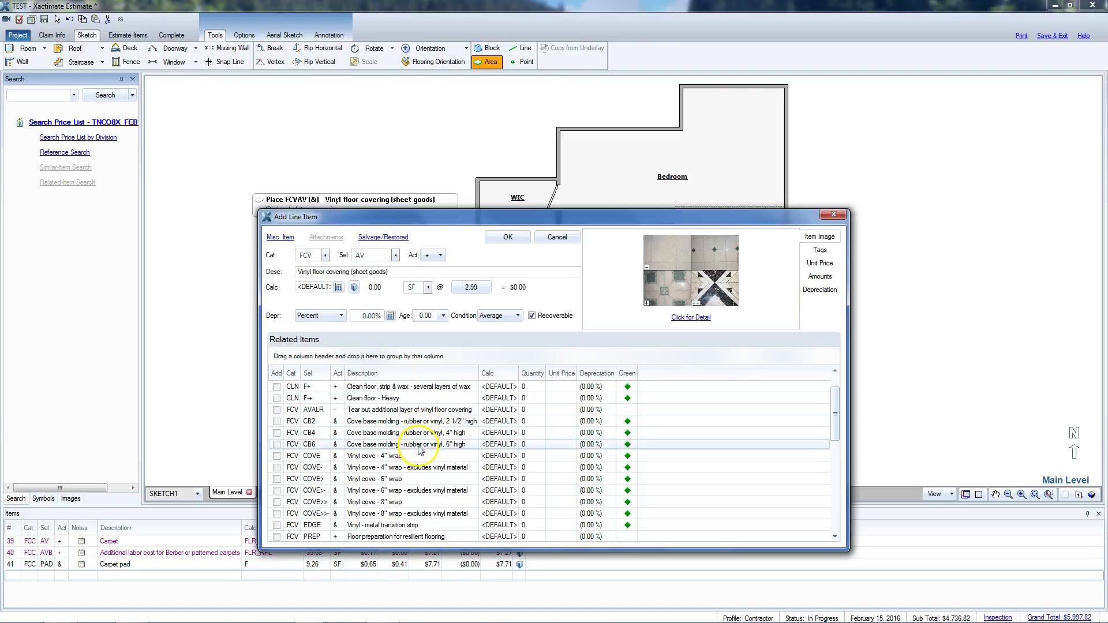
pyautogui.scroll(-1, 423, 463)
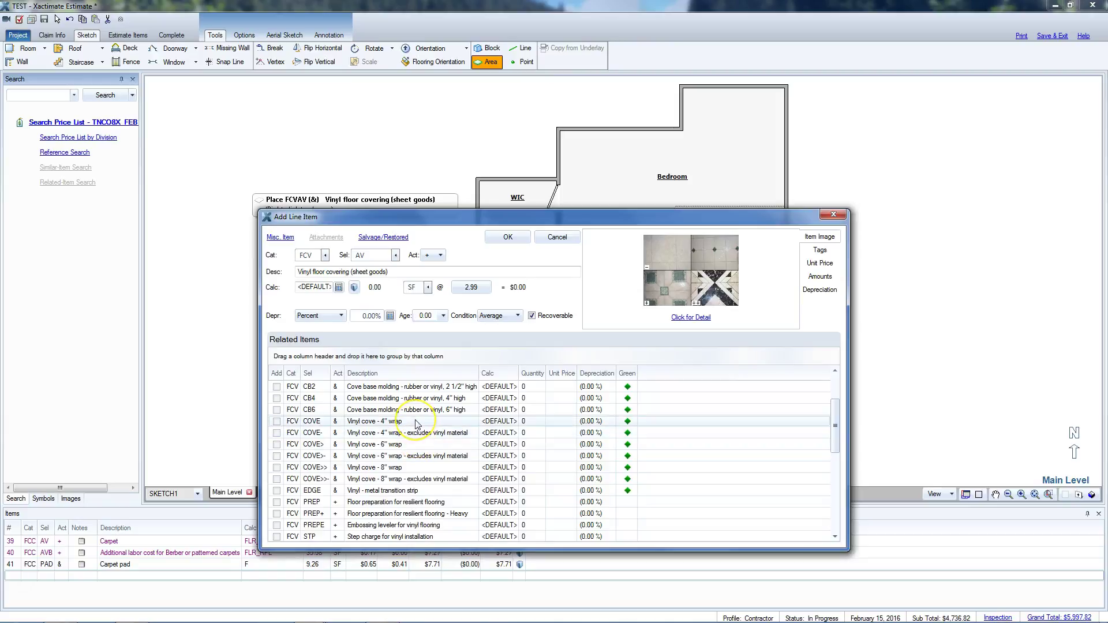
pyautogui.scroll(-1, 416, 425)
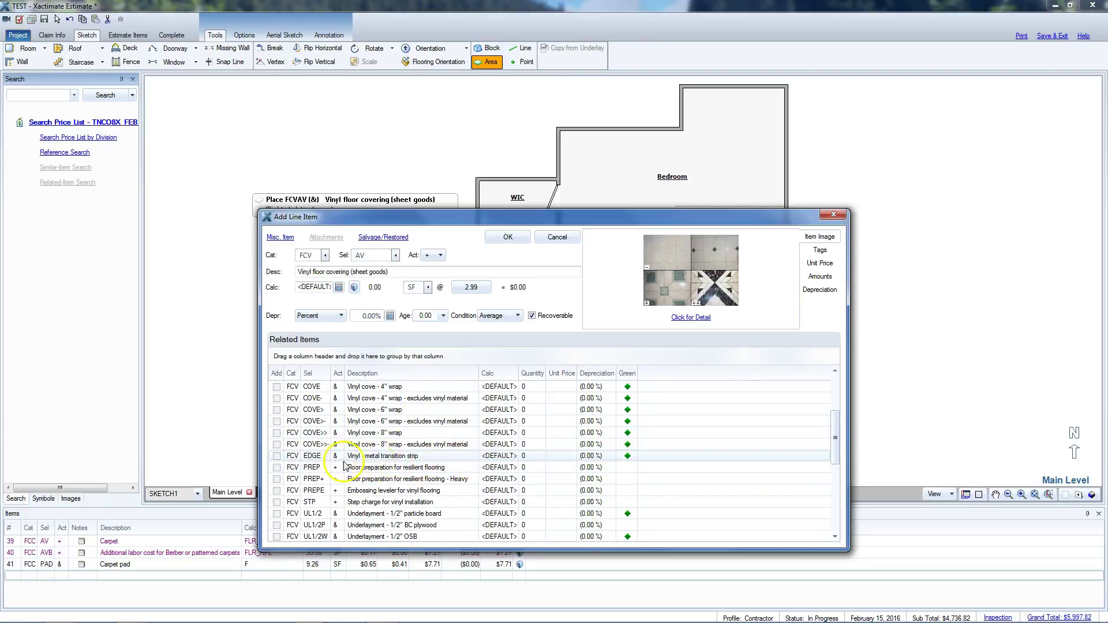
pyautogui.click(277, 456)
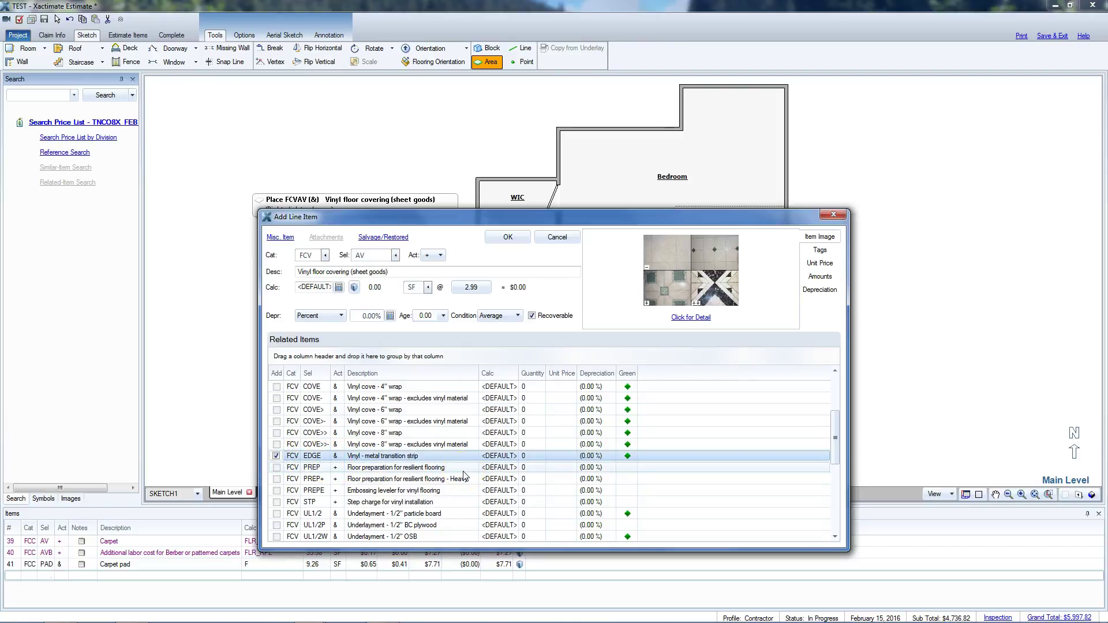
pyautogui.click(277, 468)
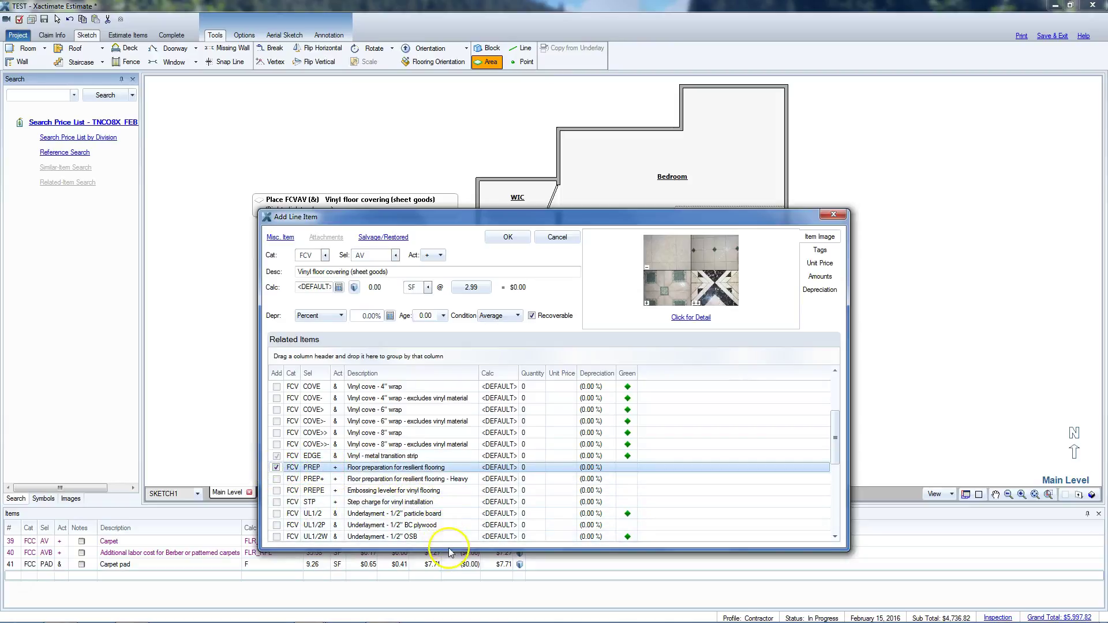
pyautogui.scroll(-3, 445, 531)
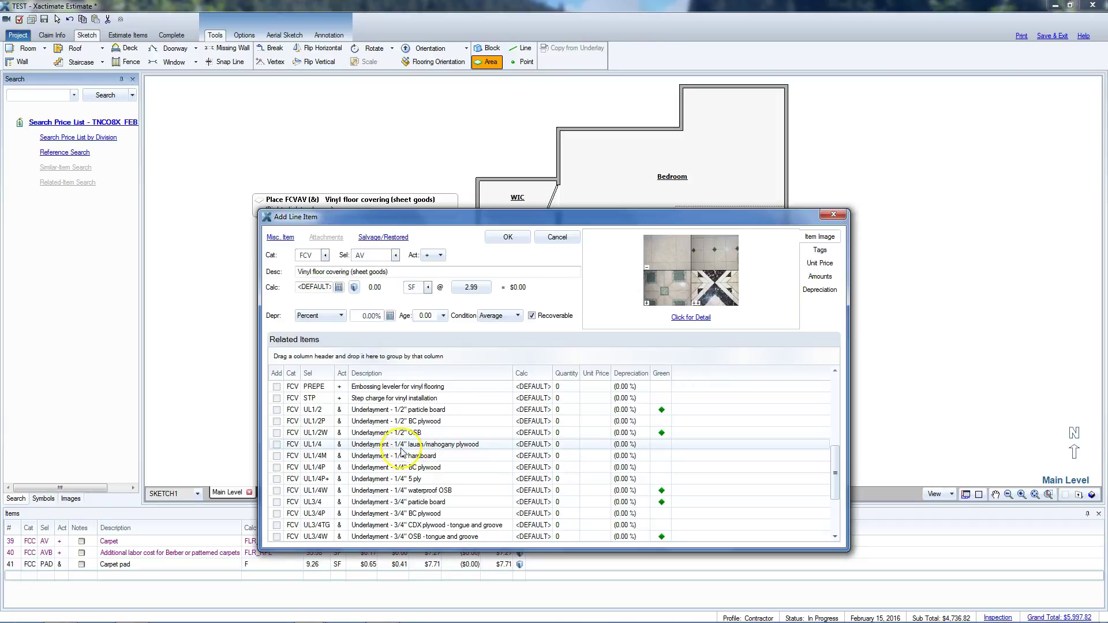
pyautogui.scroll(-3, 424, 502)
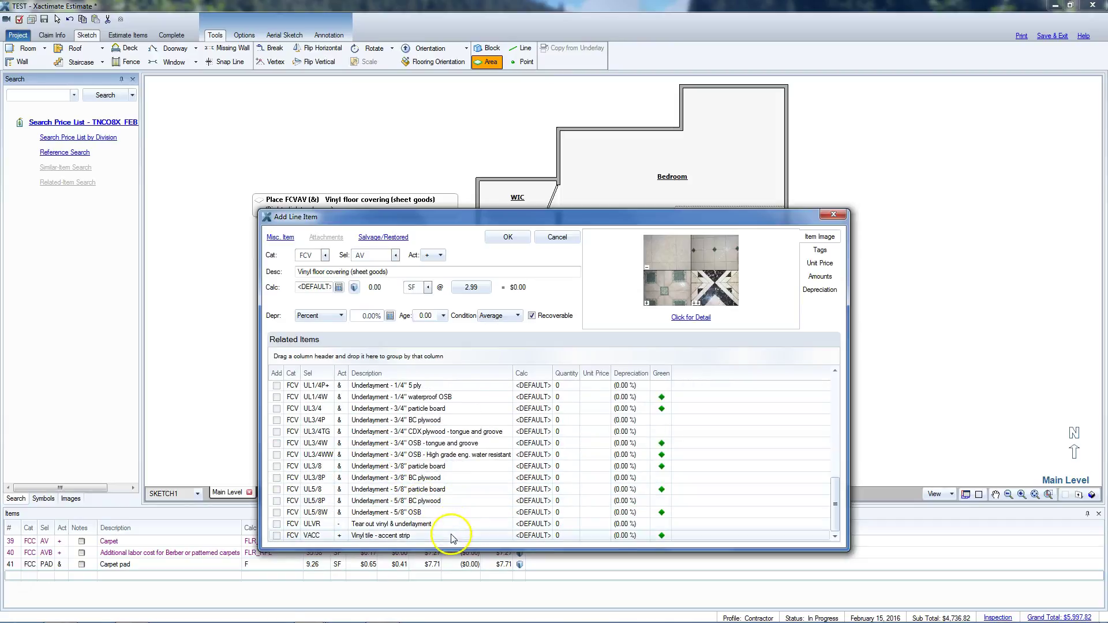
pyautogui.click(507, 239)
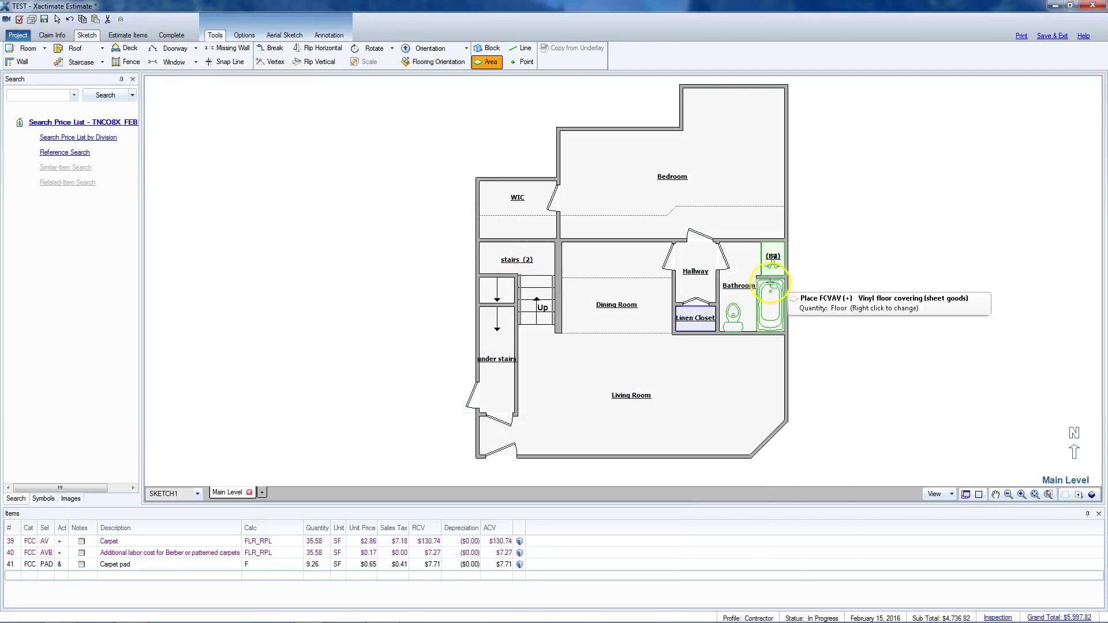
# Apply FCVAV vinyl sheet flooring with its companion items to the Bathroom floor.
pyautogui.click(739, 274)
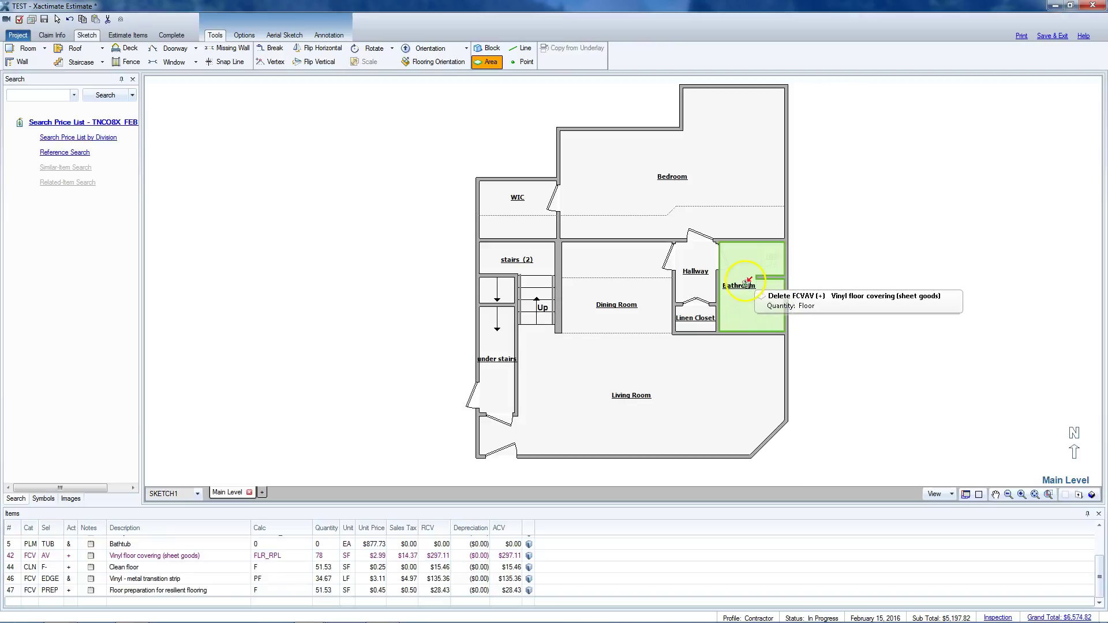
pyautogui.click(817, 272)
pyautogui.click(753, 291)
pyautogui.click(749, 287)
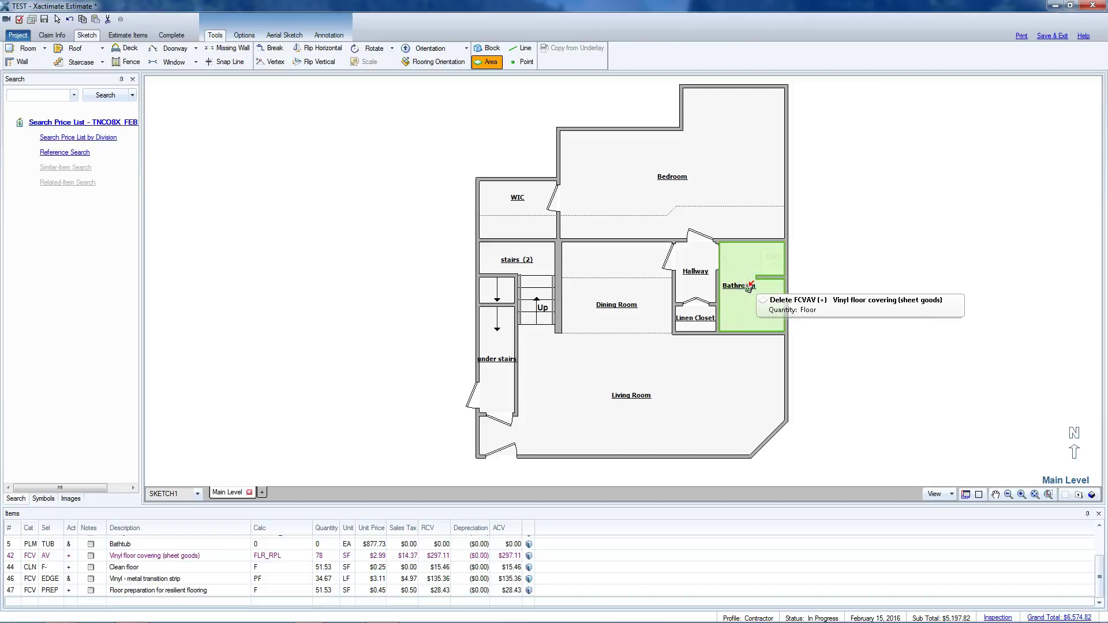
pyautogui.click(748, 288)
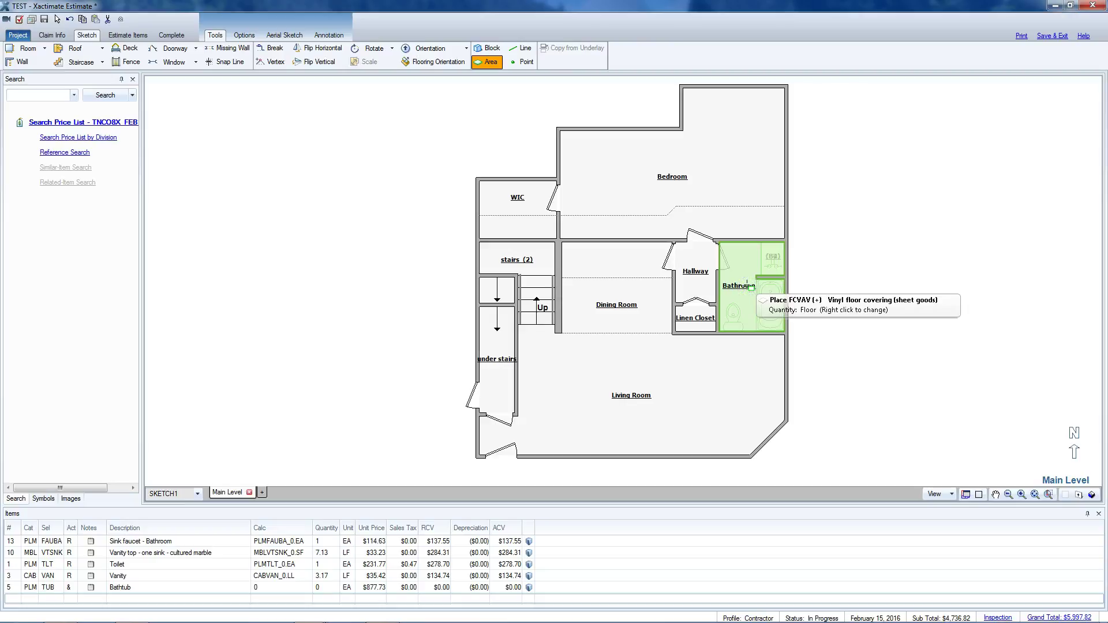
pyautogui.click(748, 287)
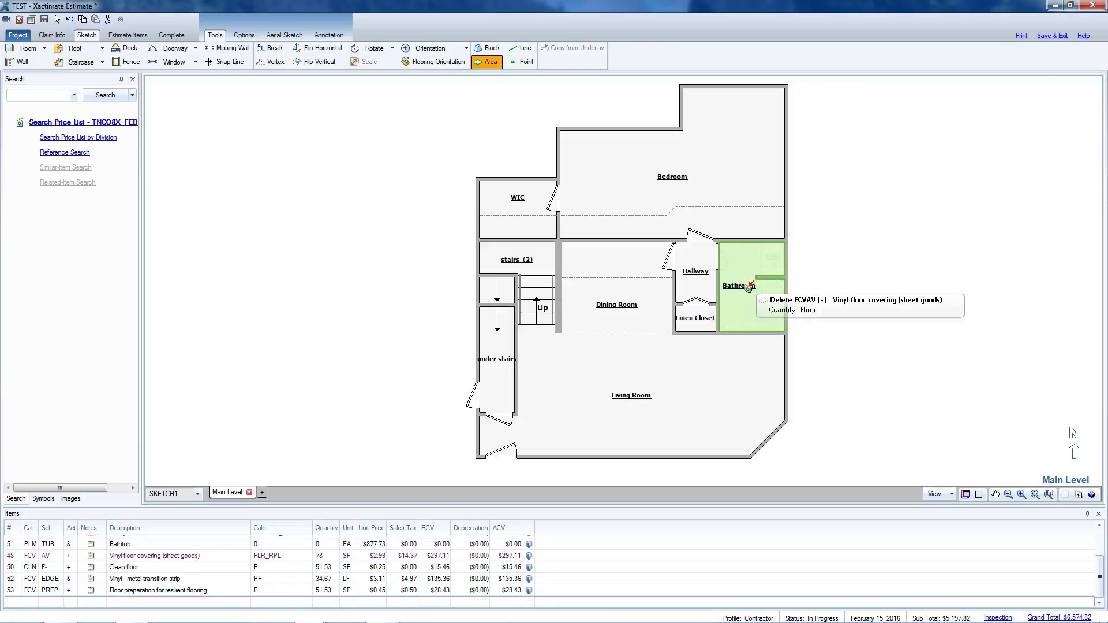
pyautogui.click(915, 277)
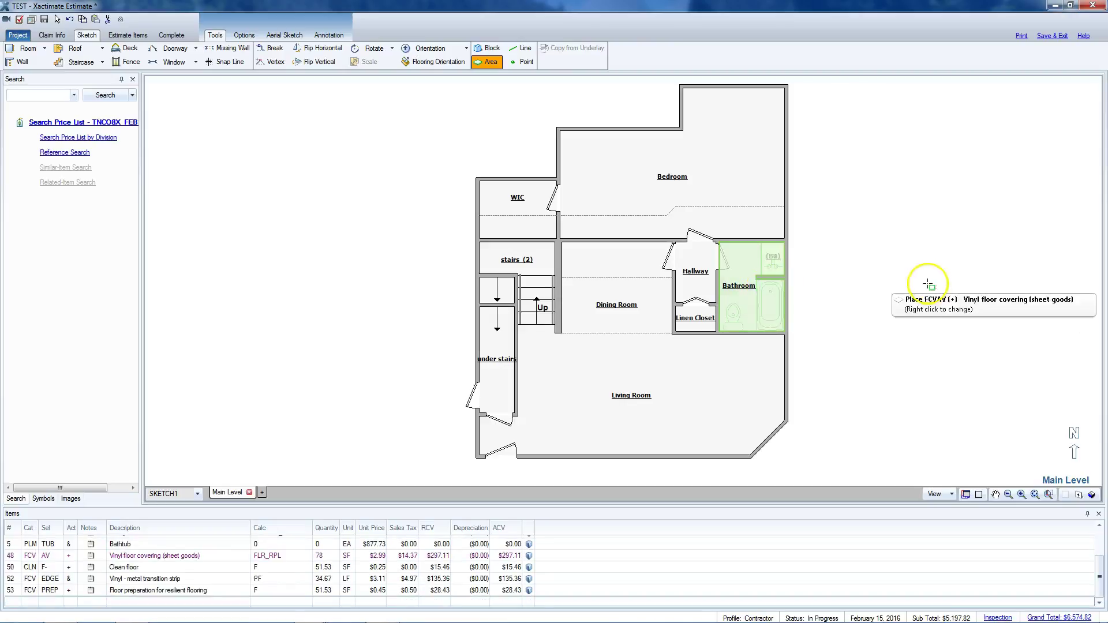
# Search 'drywall 1/2' and choose the 1/2" drywall up to 4' tall (DRYLF>) item.
pyautogui.press('Escape')
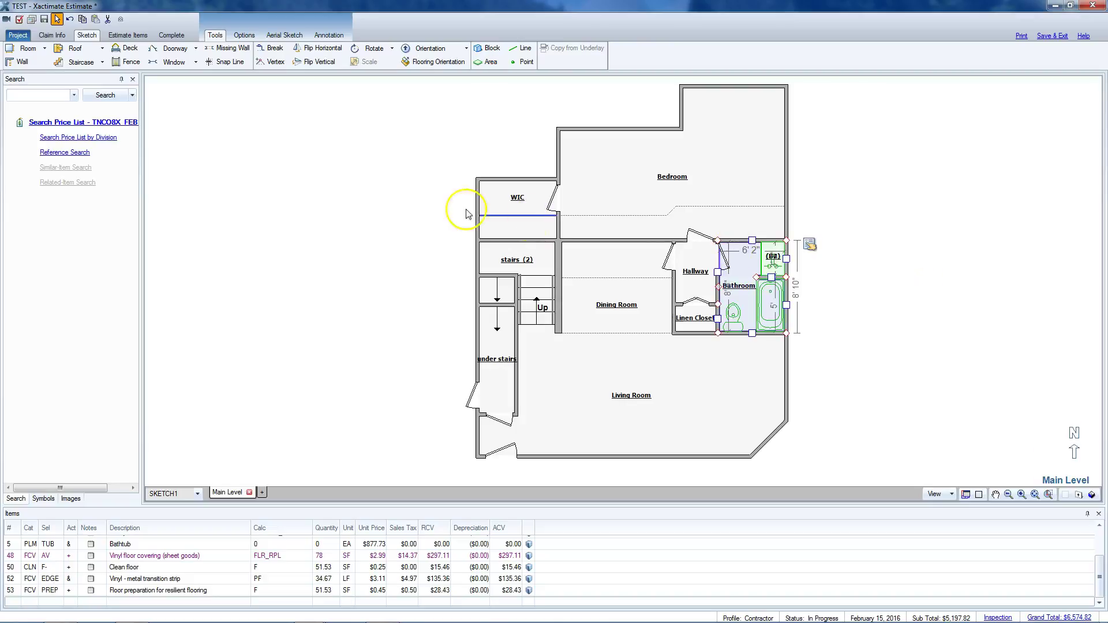
pyautogui.click(32, 96)
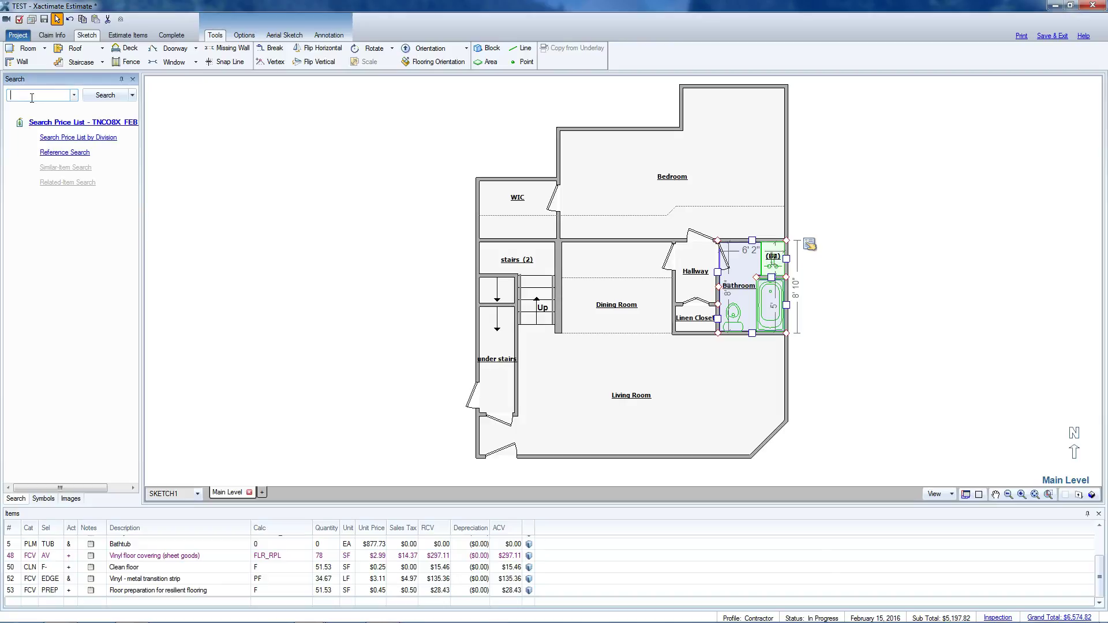
pyautogui.write('dryw')
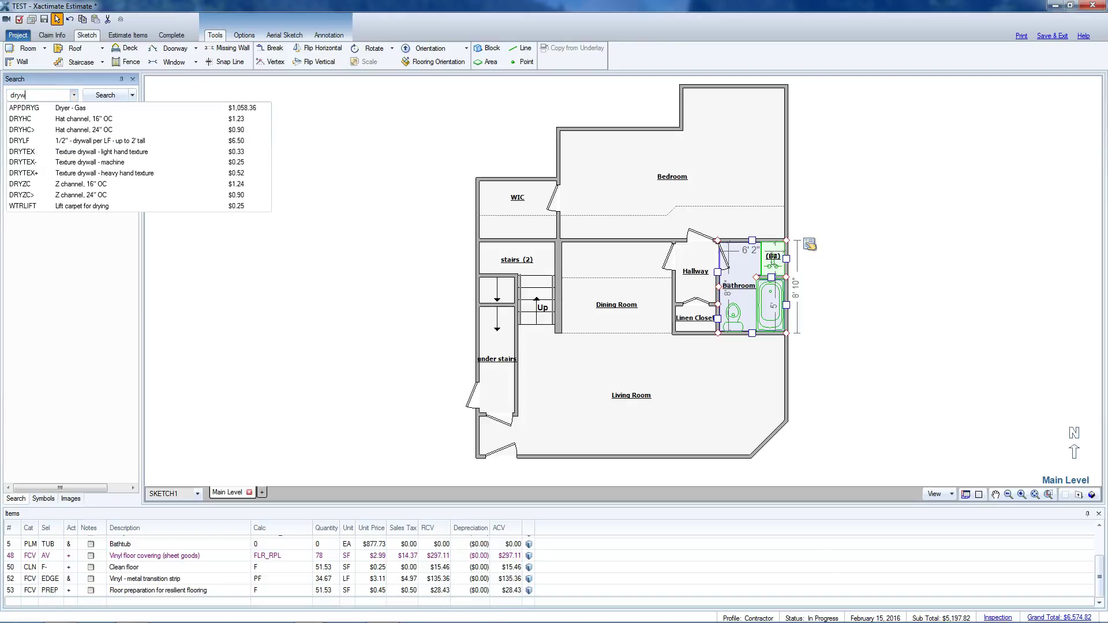
pyautogui.write('all 1/2')
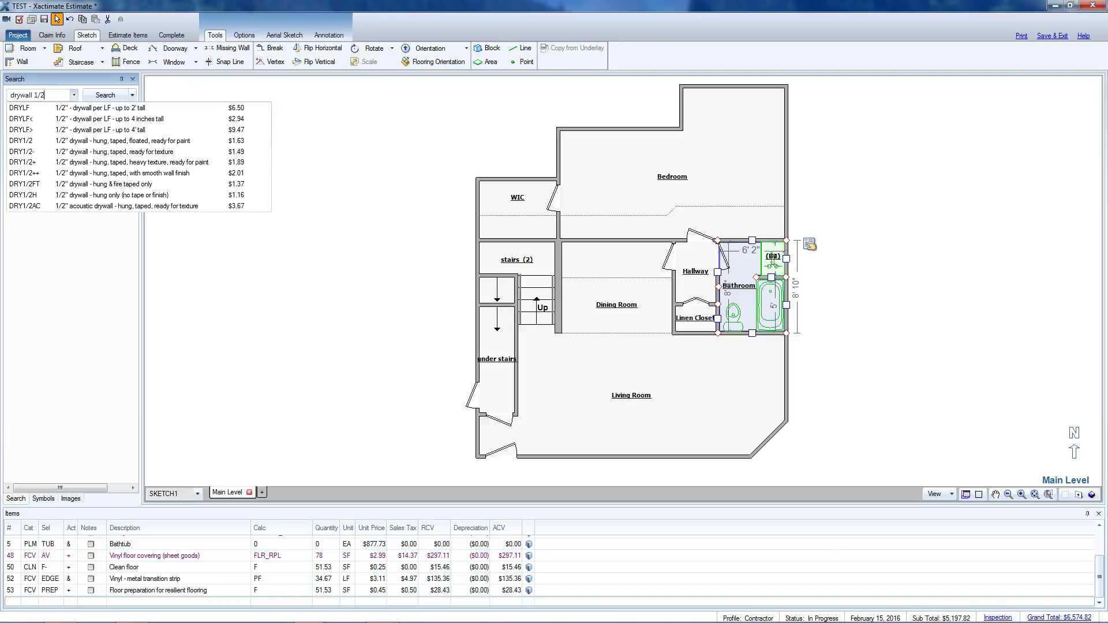
pyautogui.click(65, 132)
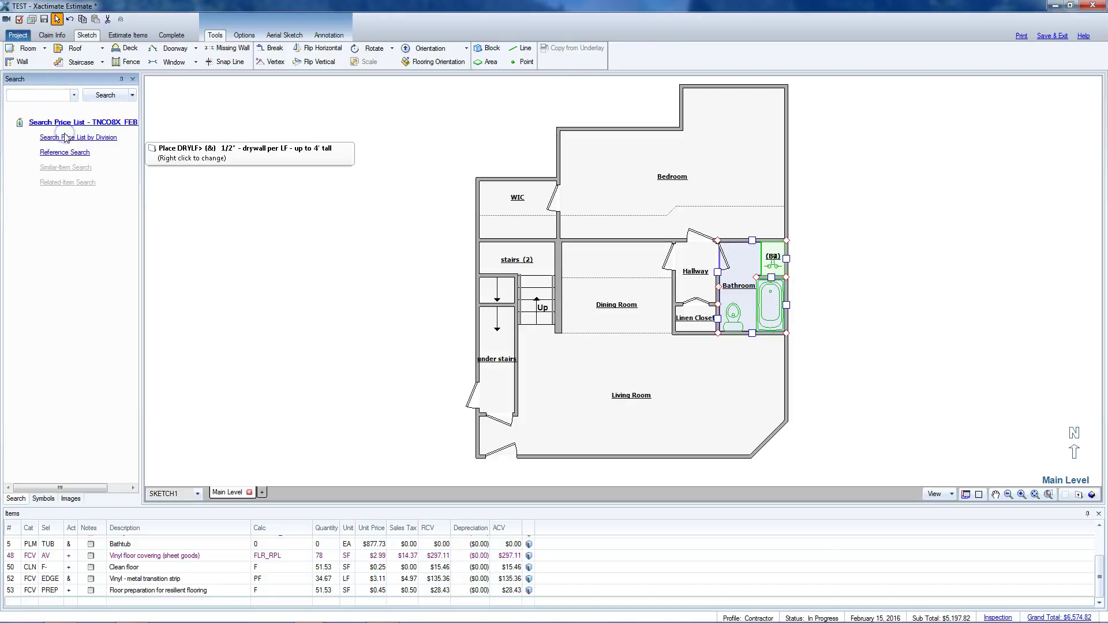
# Place the drywall on the four Bedroom walls, totalling 36.67 LF.
pyautogui.click(634, 137)
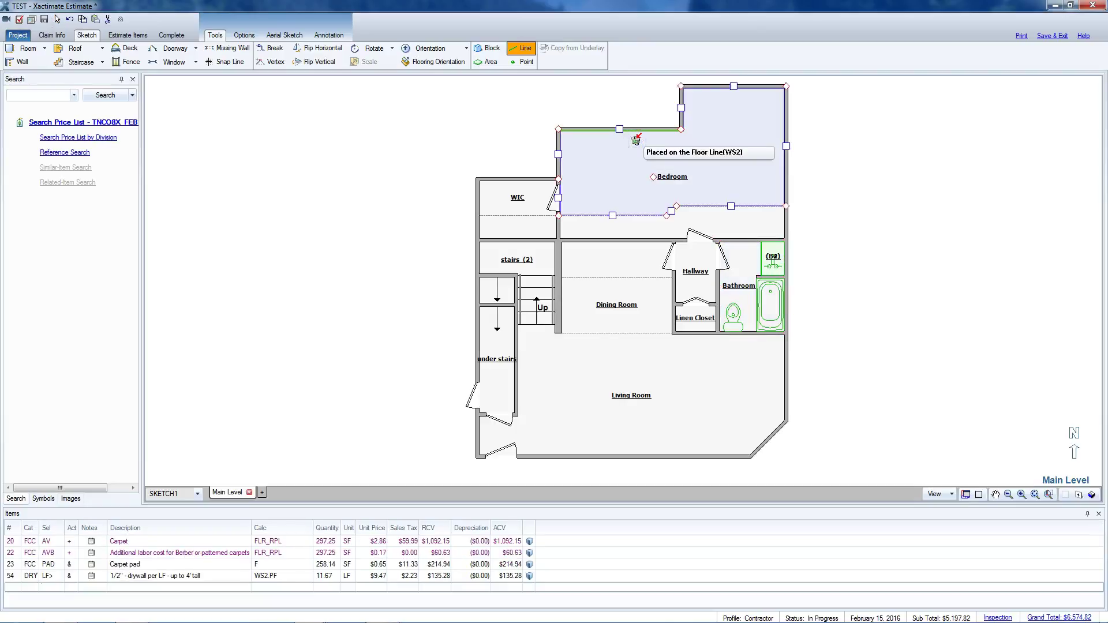
pyautogui.click(684, 110)
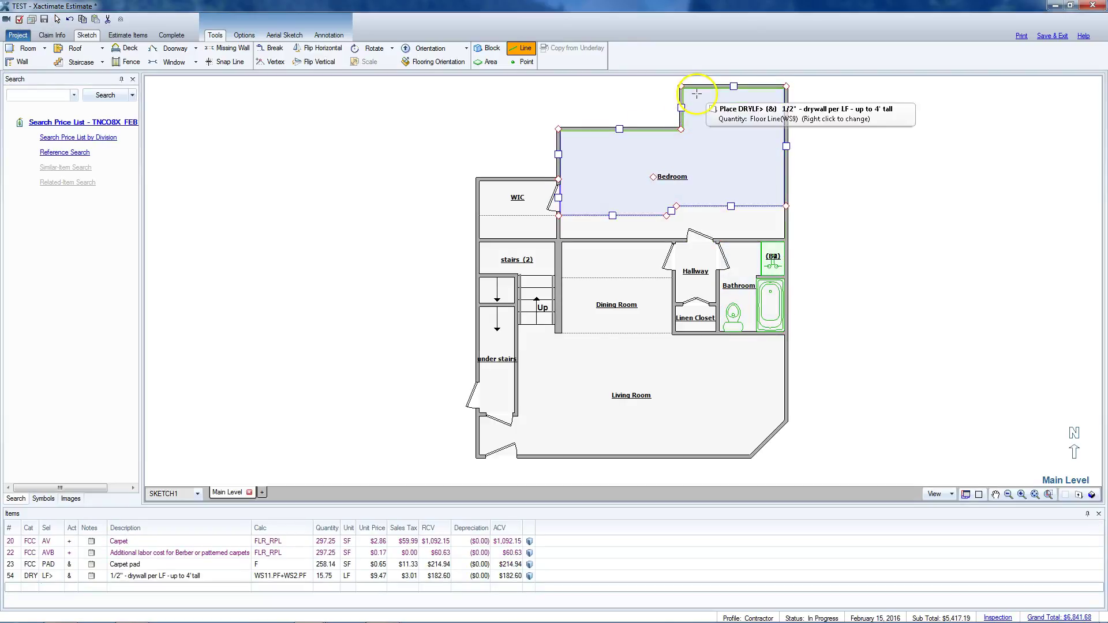
pyautogui.click(697, 93)
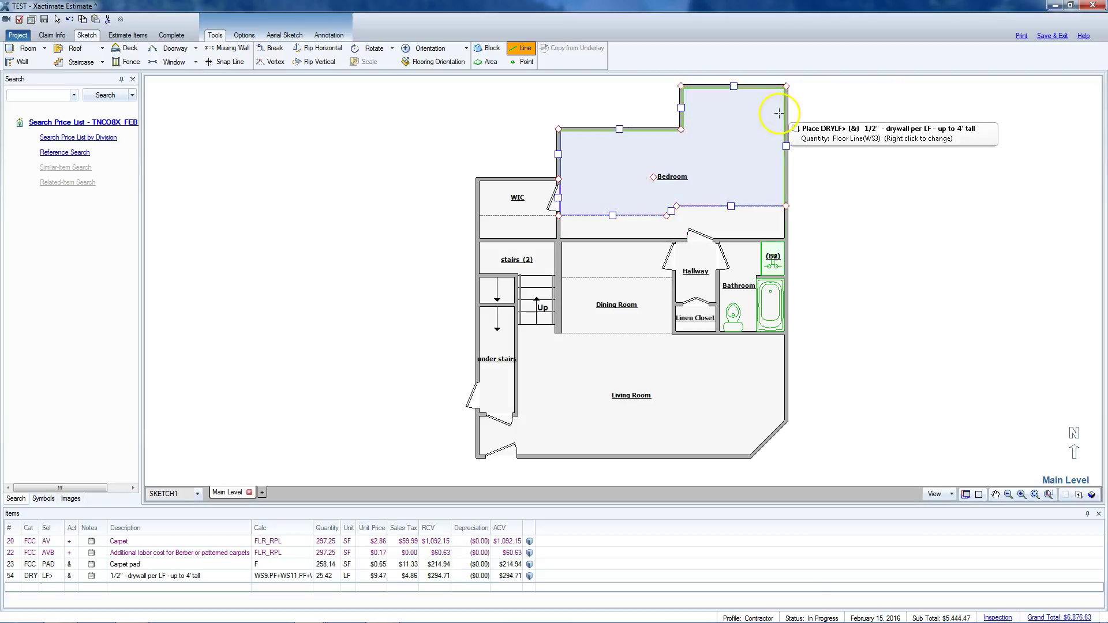
pyautogui.click(780, 114)
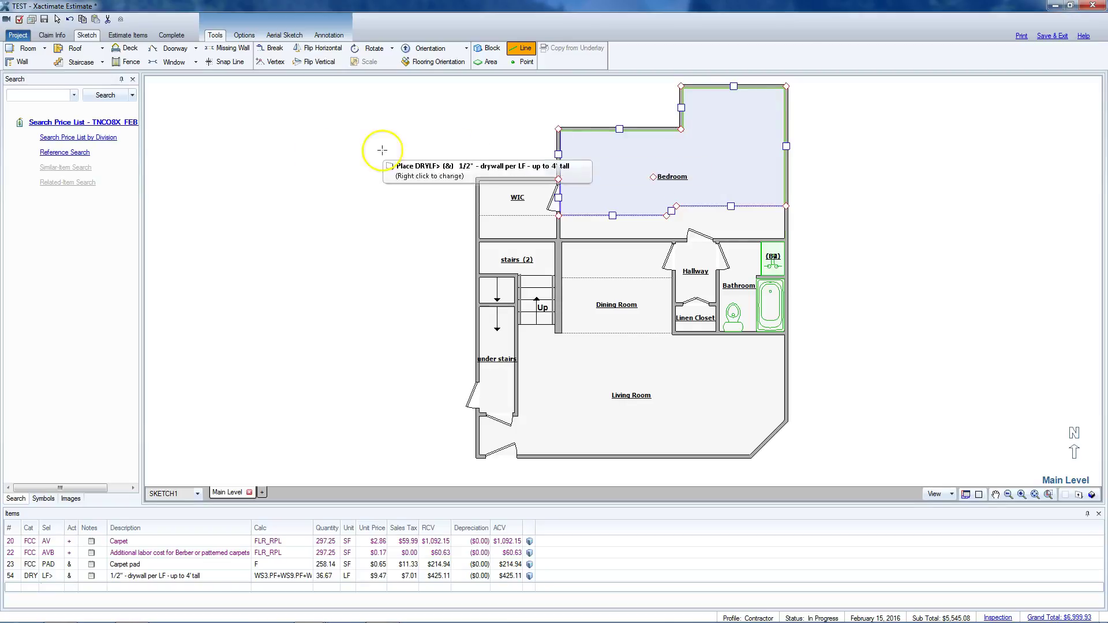
# Add PNTSP+ two-colour seal/prime and paint (2 coats) to the Bedroom walls, 608.48 SF.
pyautogui.click(52, 97)
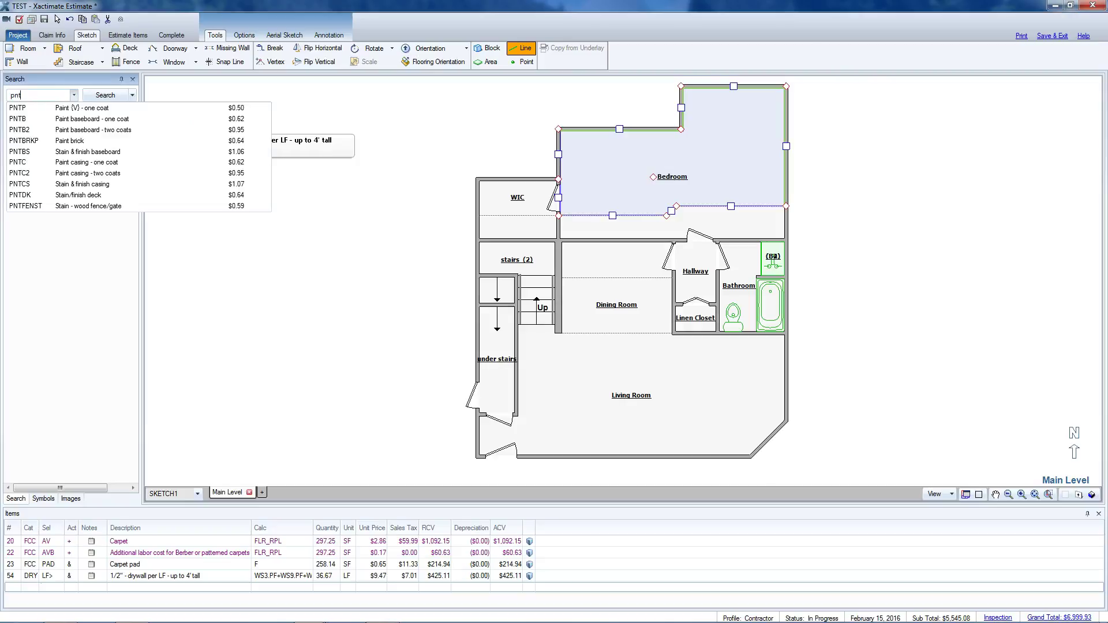
pyautogui.write('sp')
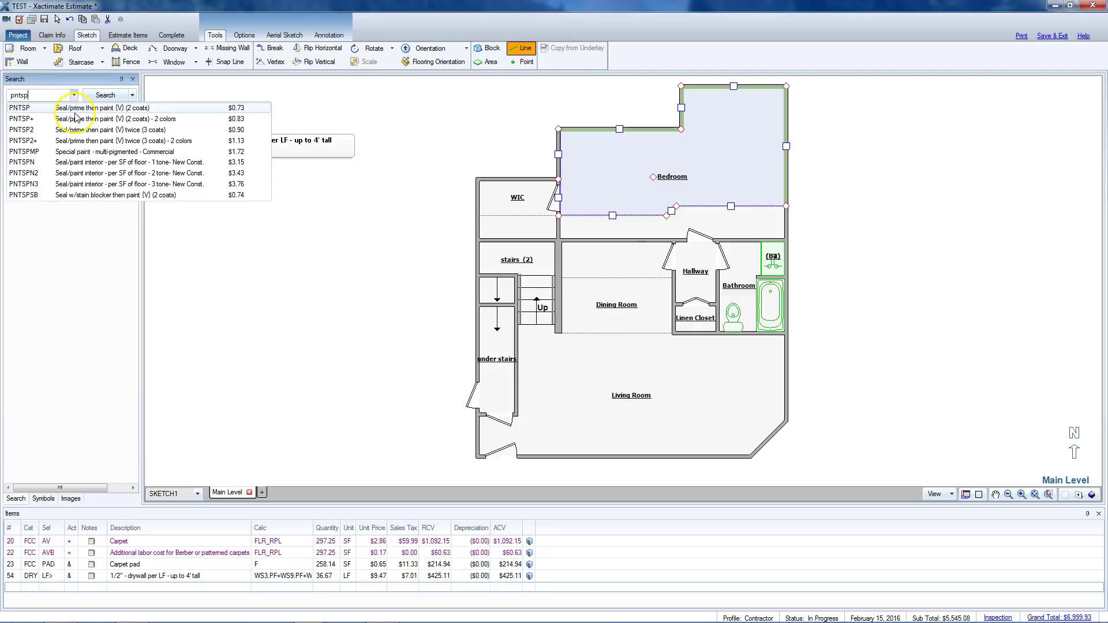
pyautogui.click(78, 120)
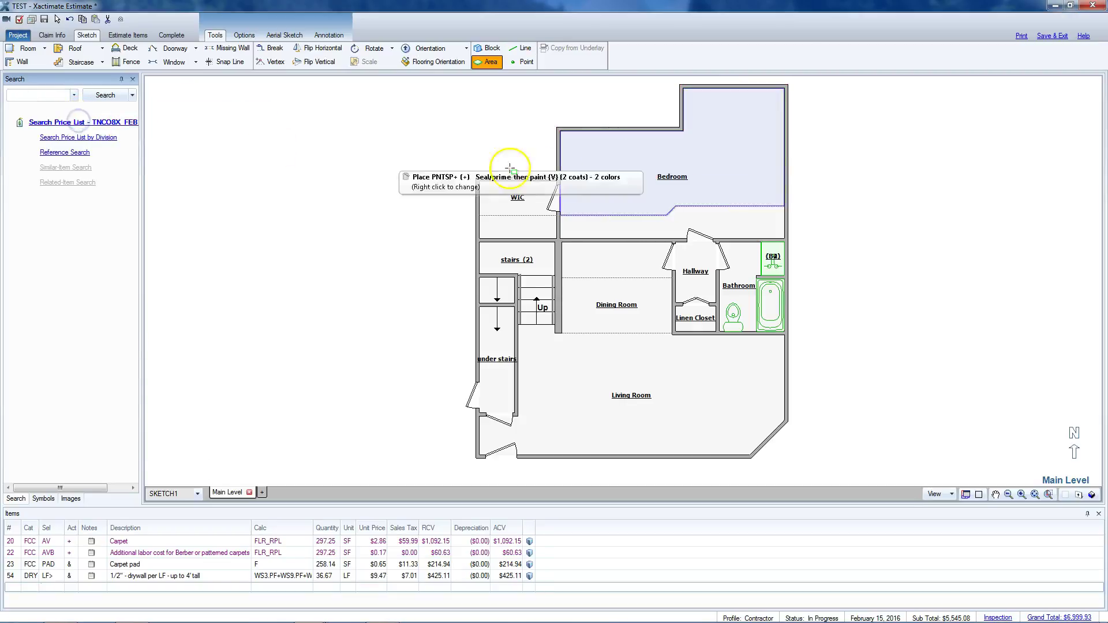
pyautogui.click(609, 178)
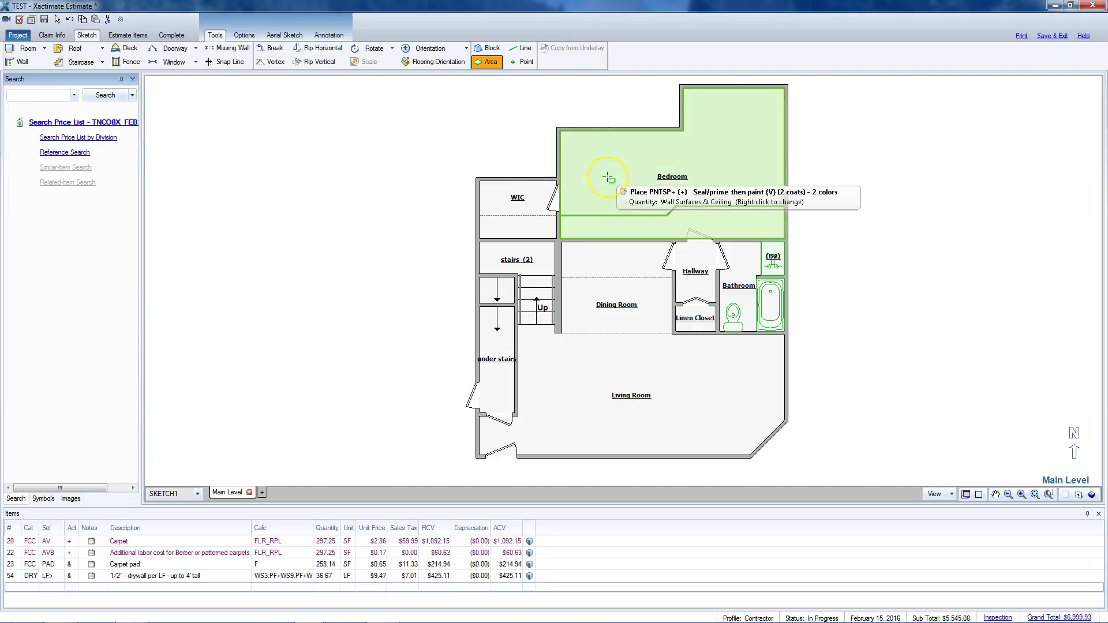
pyautogui.click(569, 183)
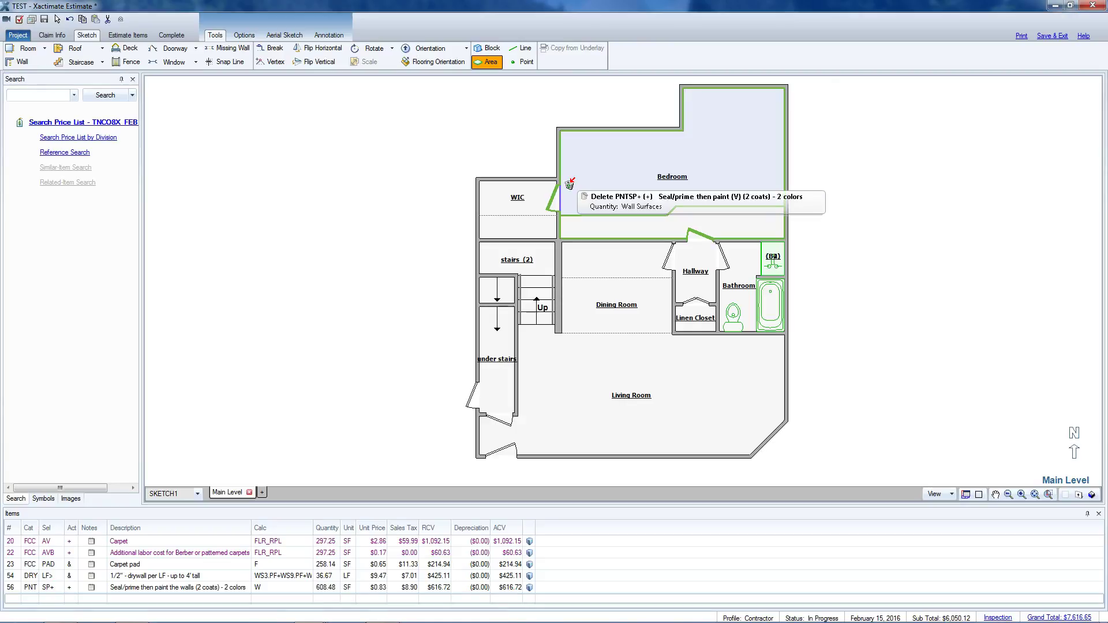
# Cancel PNTSP+ placement with Esc, leaving the Main Level sketch in normal editing.
pyautogui.click(50, 97)
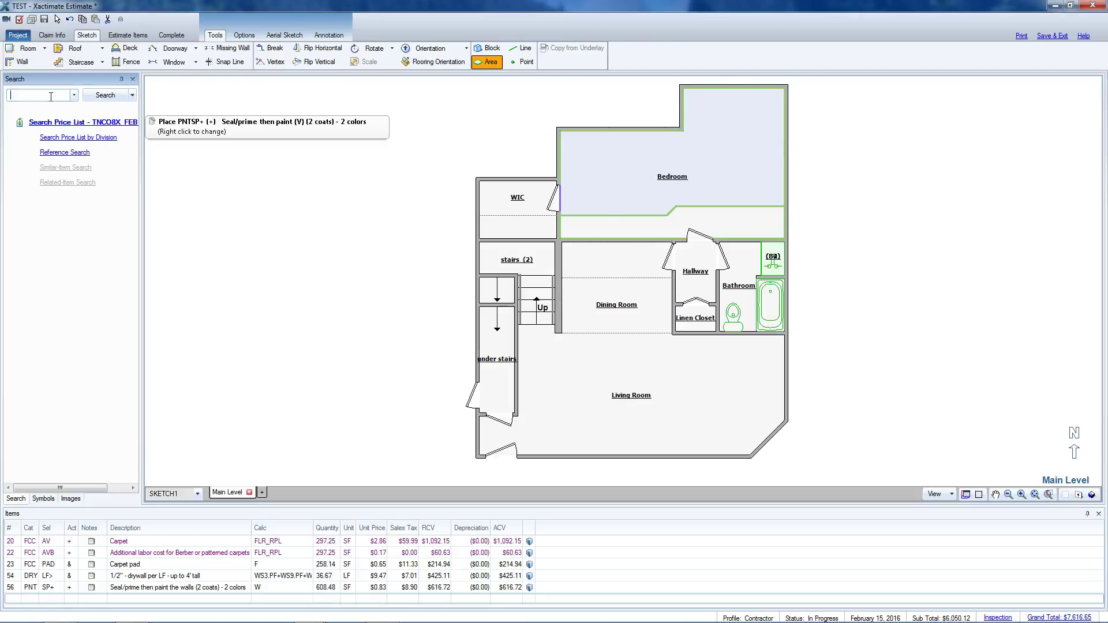
pyautogui.press('Escape')
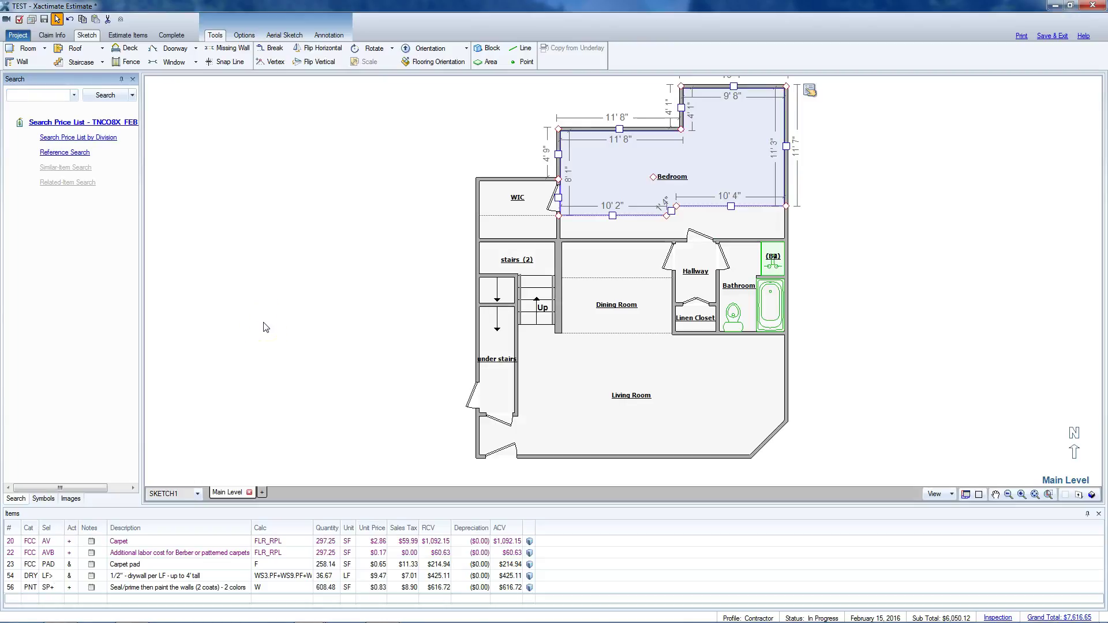
pyautogui.click(267, 319)
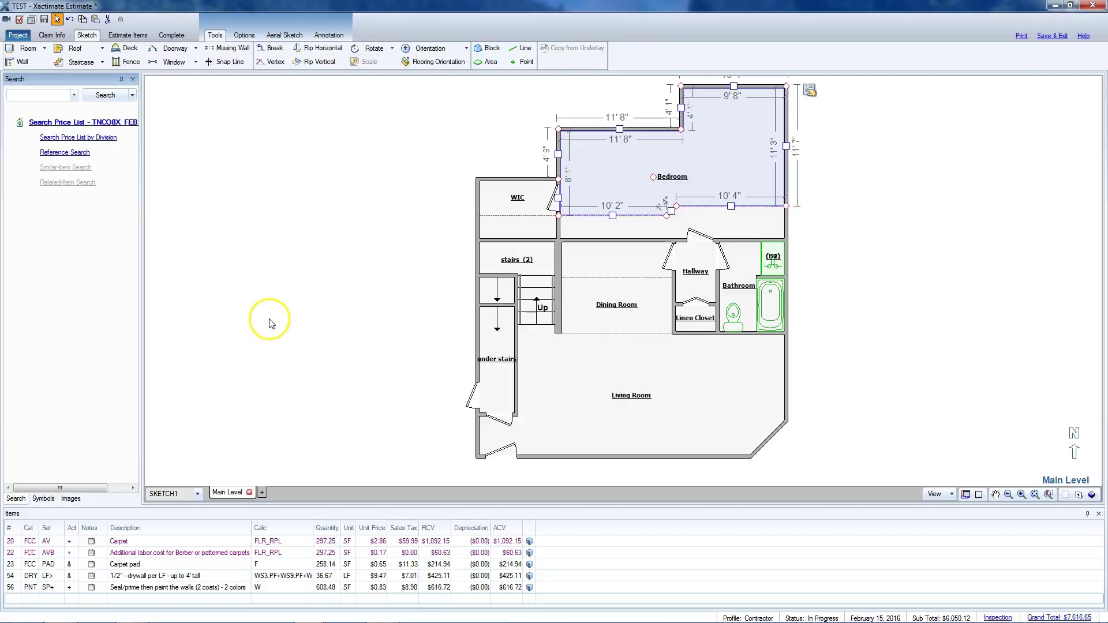